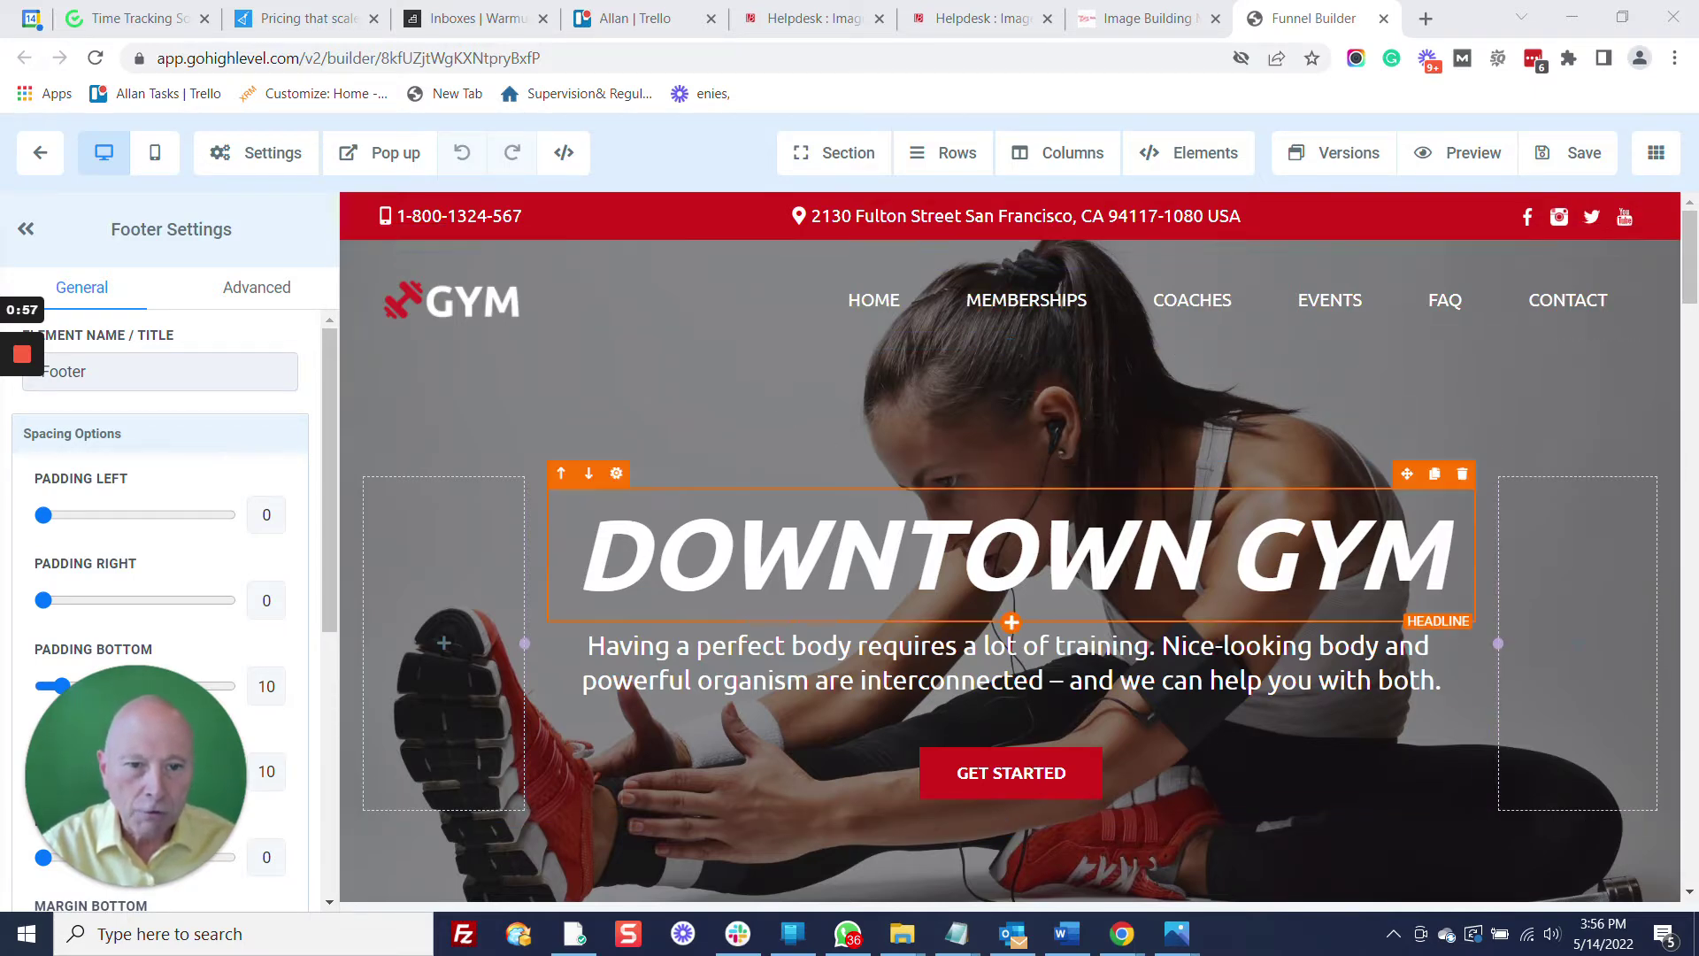
Permanently delete the Memberships page from the Gym Template pages list, confirming with 'DELETE'.
{"action": "left_click", "coordinate": [1142, 19]}
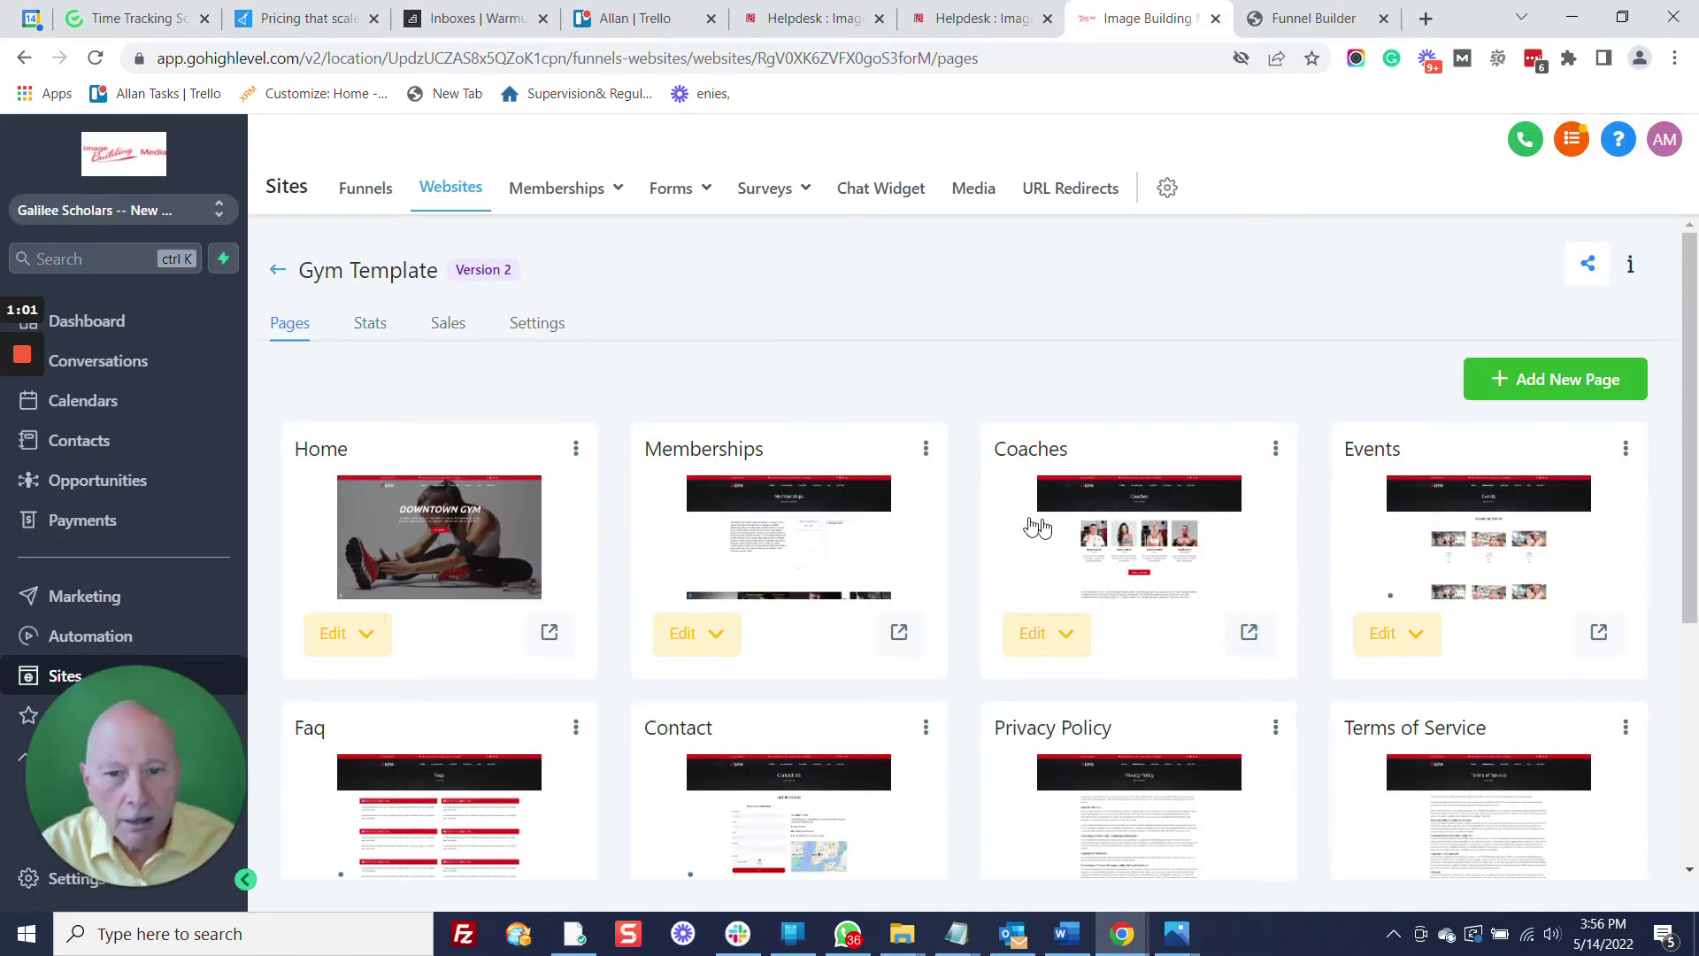
{"action": "left_click", "coordinate": [926, 453]}
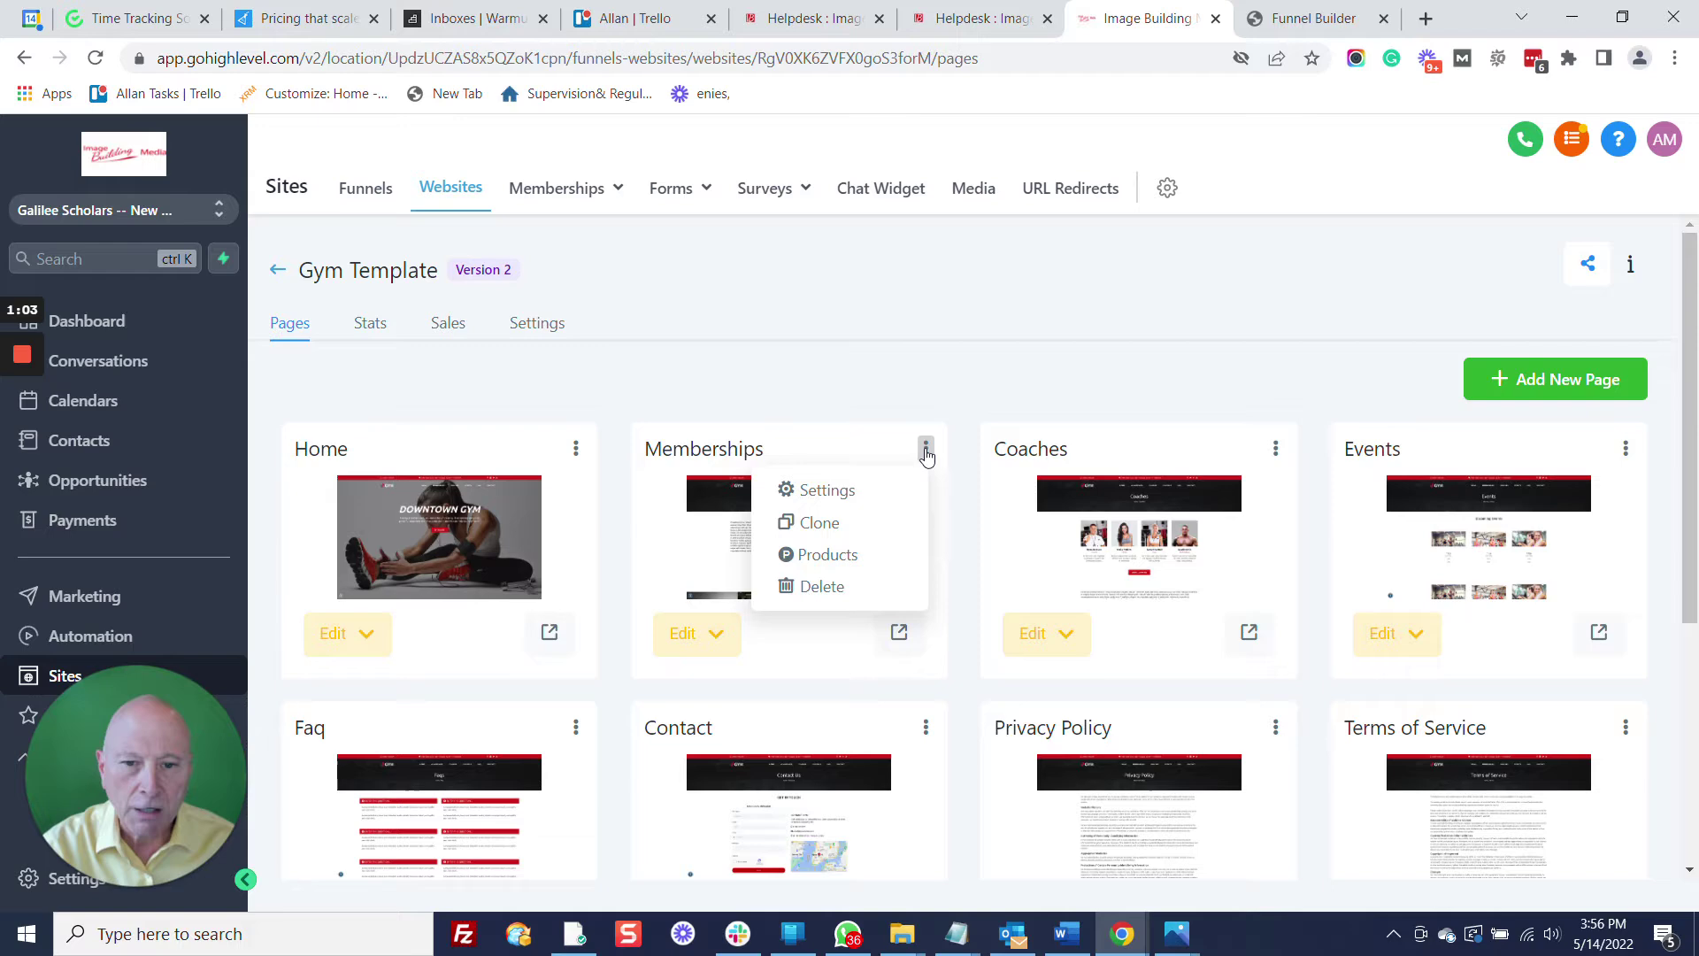
{"action": "left_click", "coordinate": [839, 588]}
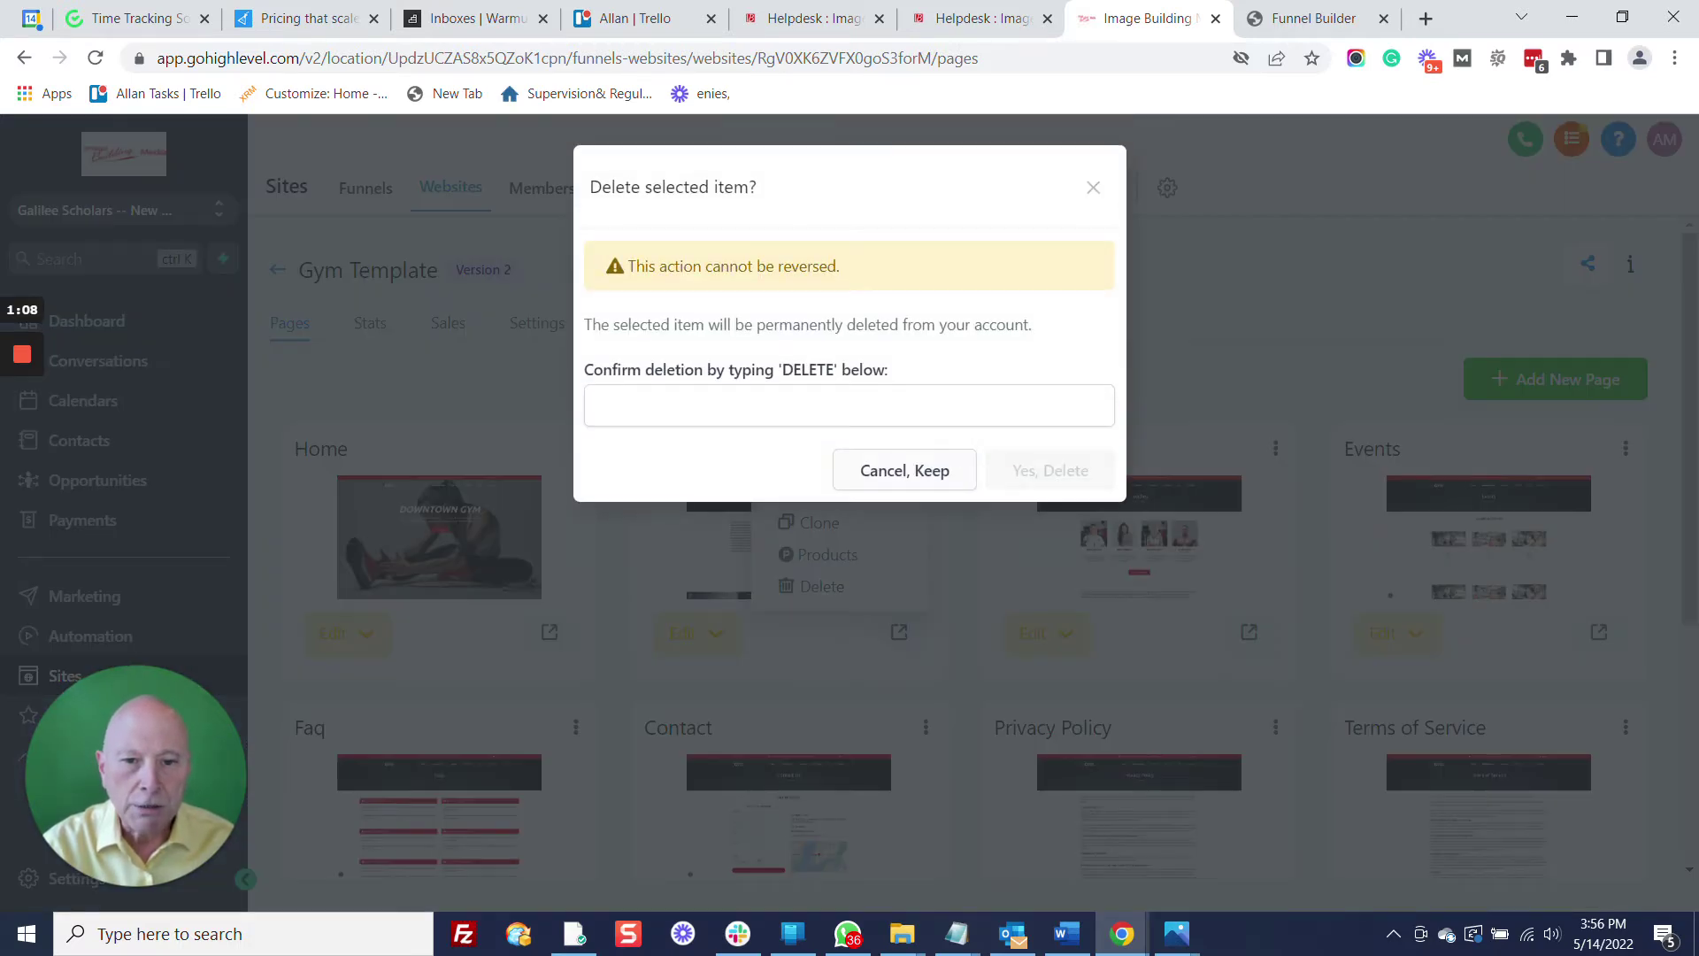
{"action": "left_click", "coordinate": [927, 413]}
{"action": "type", "text": "DELETE"}
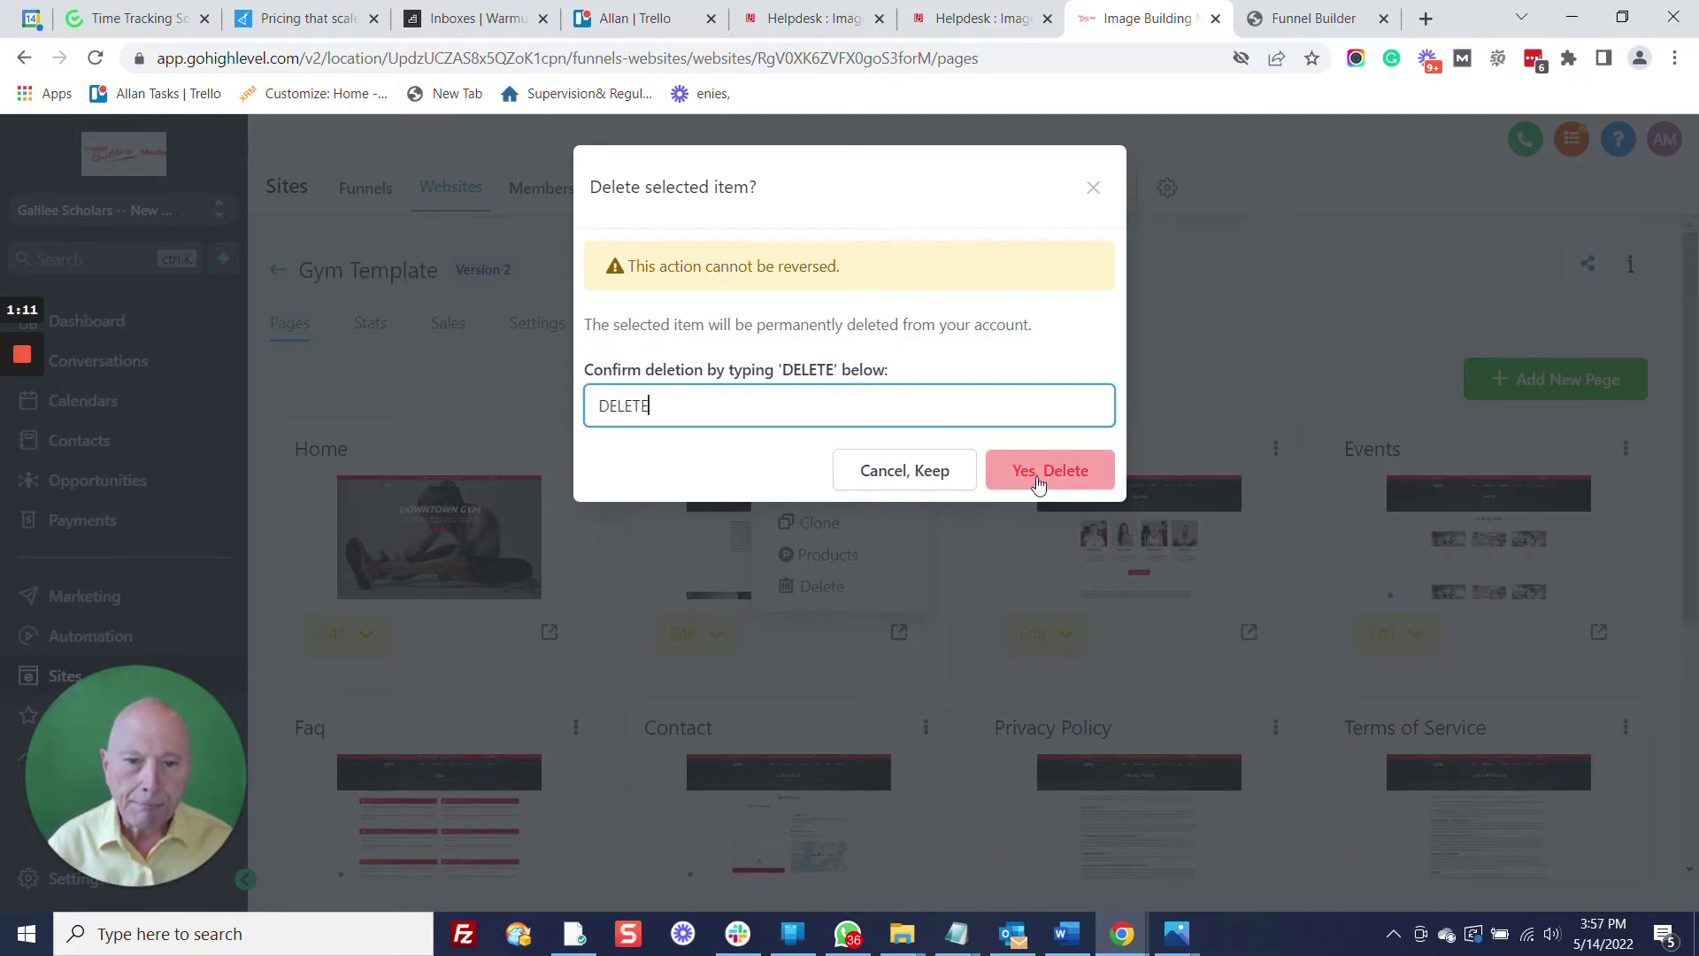
{"action": "left_click", "coordinate": [1039, 478]}
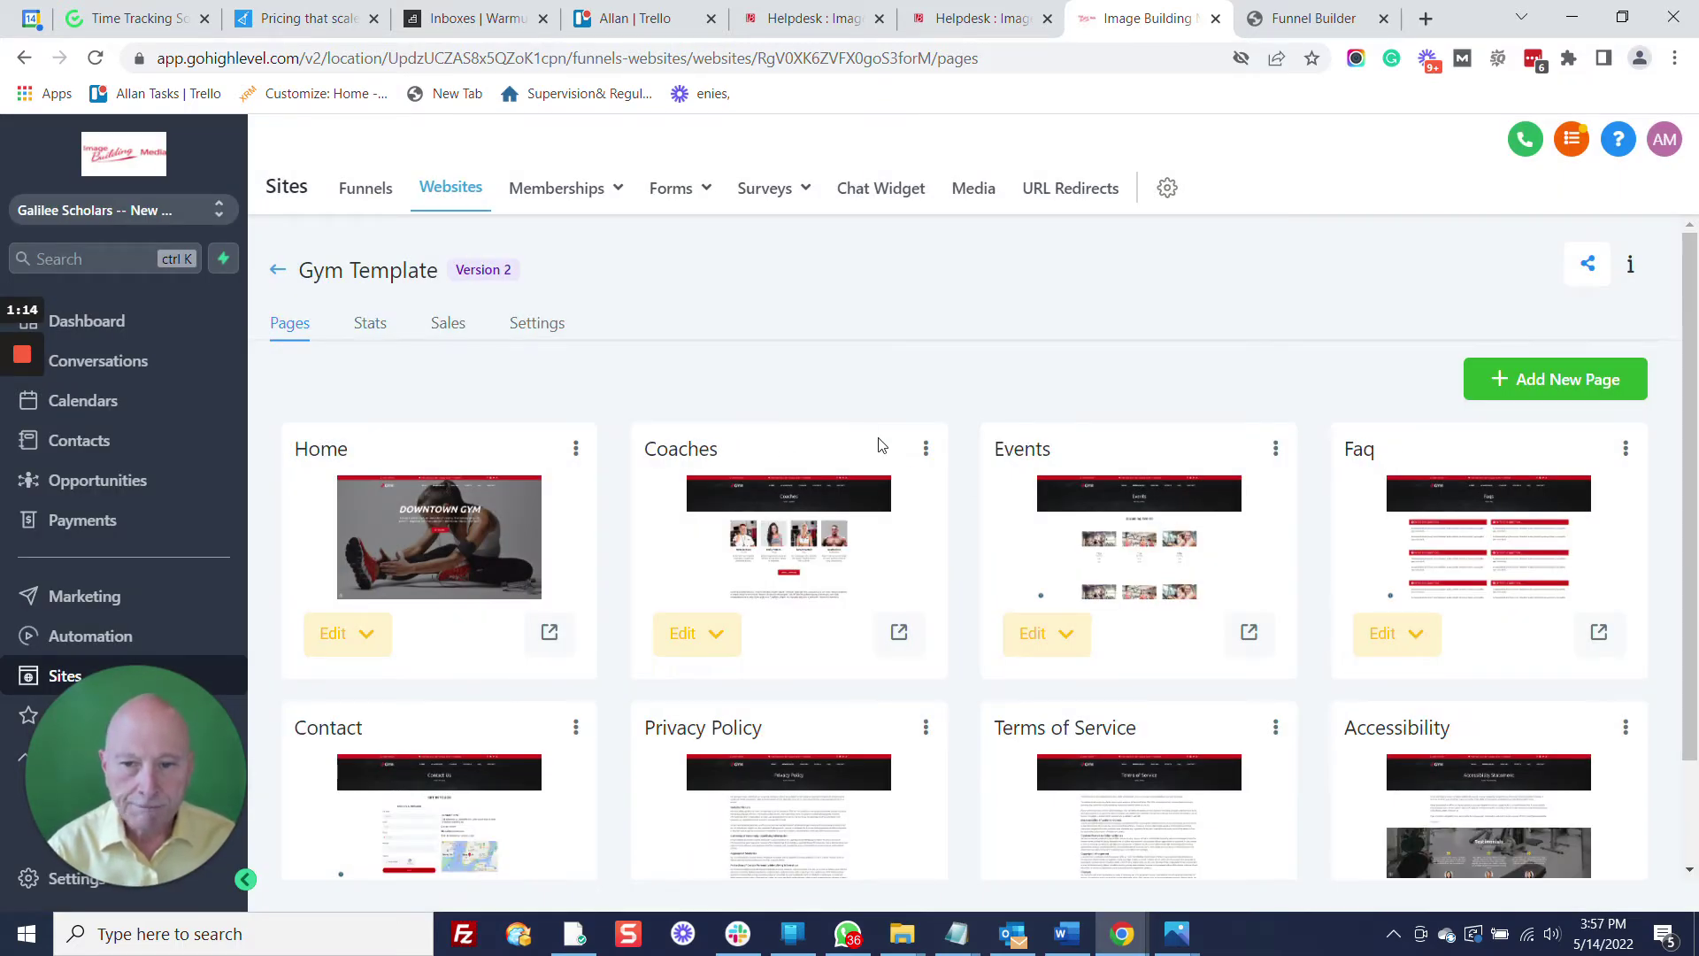
Remove the MEMBERSHIPS link from the home page navigation menu and save the shared header.
{"action": "left_click", "coordinate": [1264, 26]}
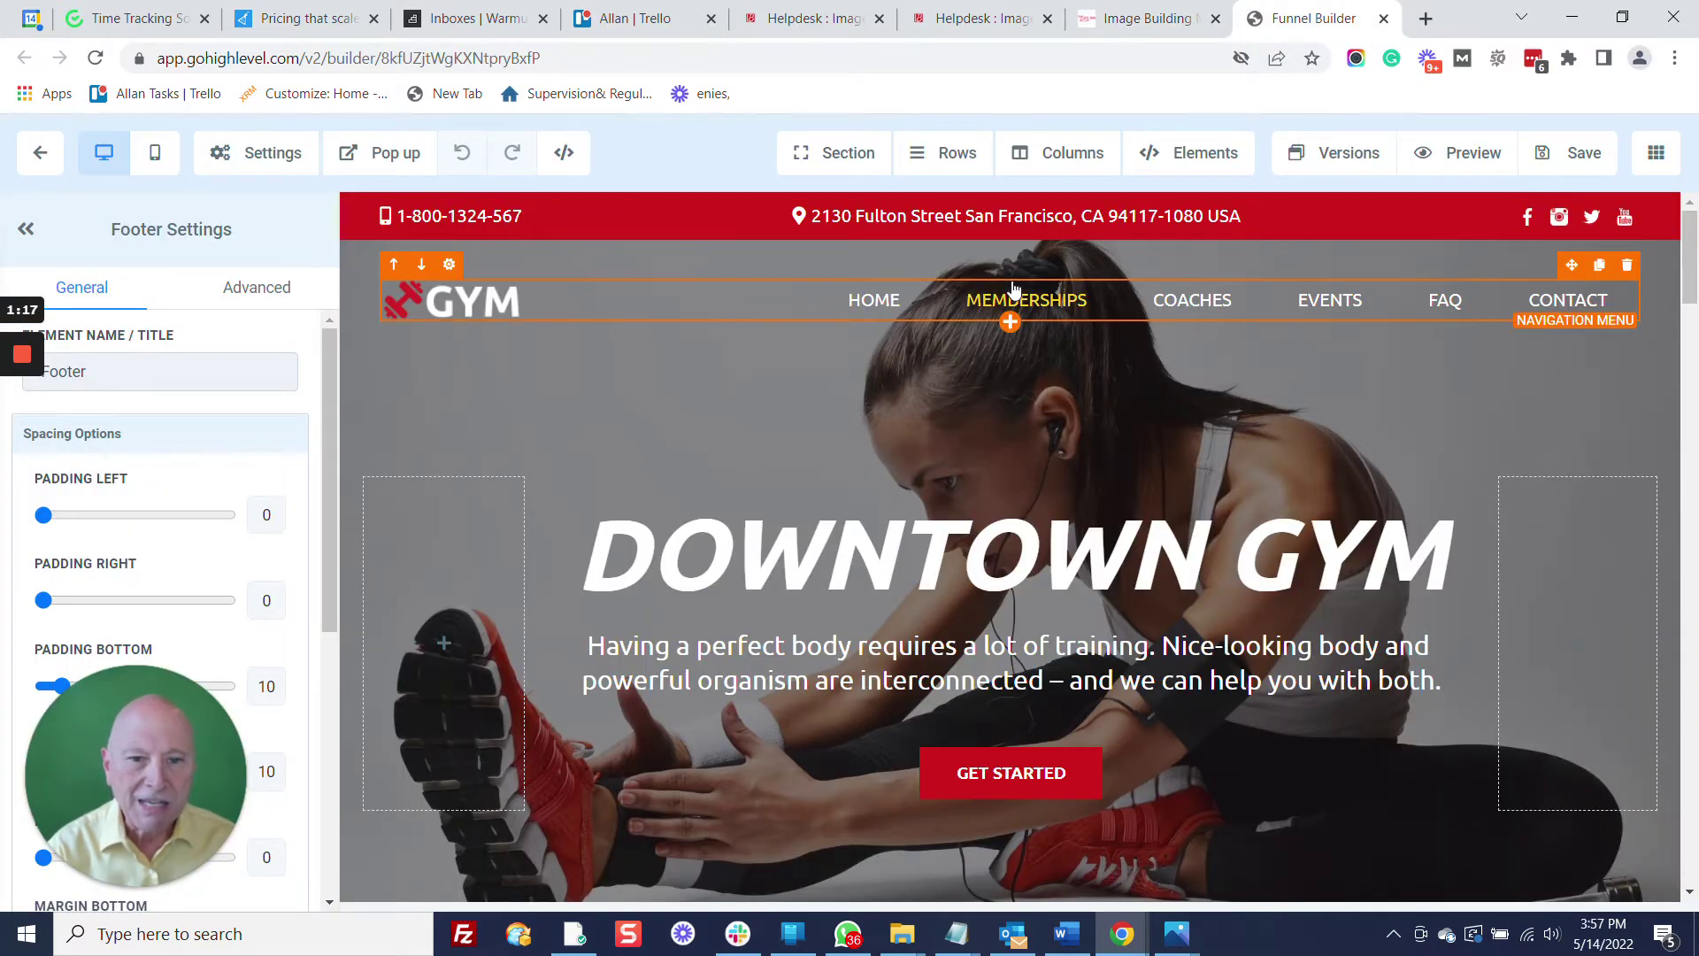
{"action": "left_click", "coordinate": [788, 301]}
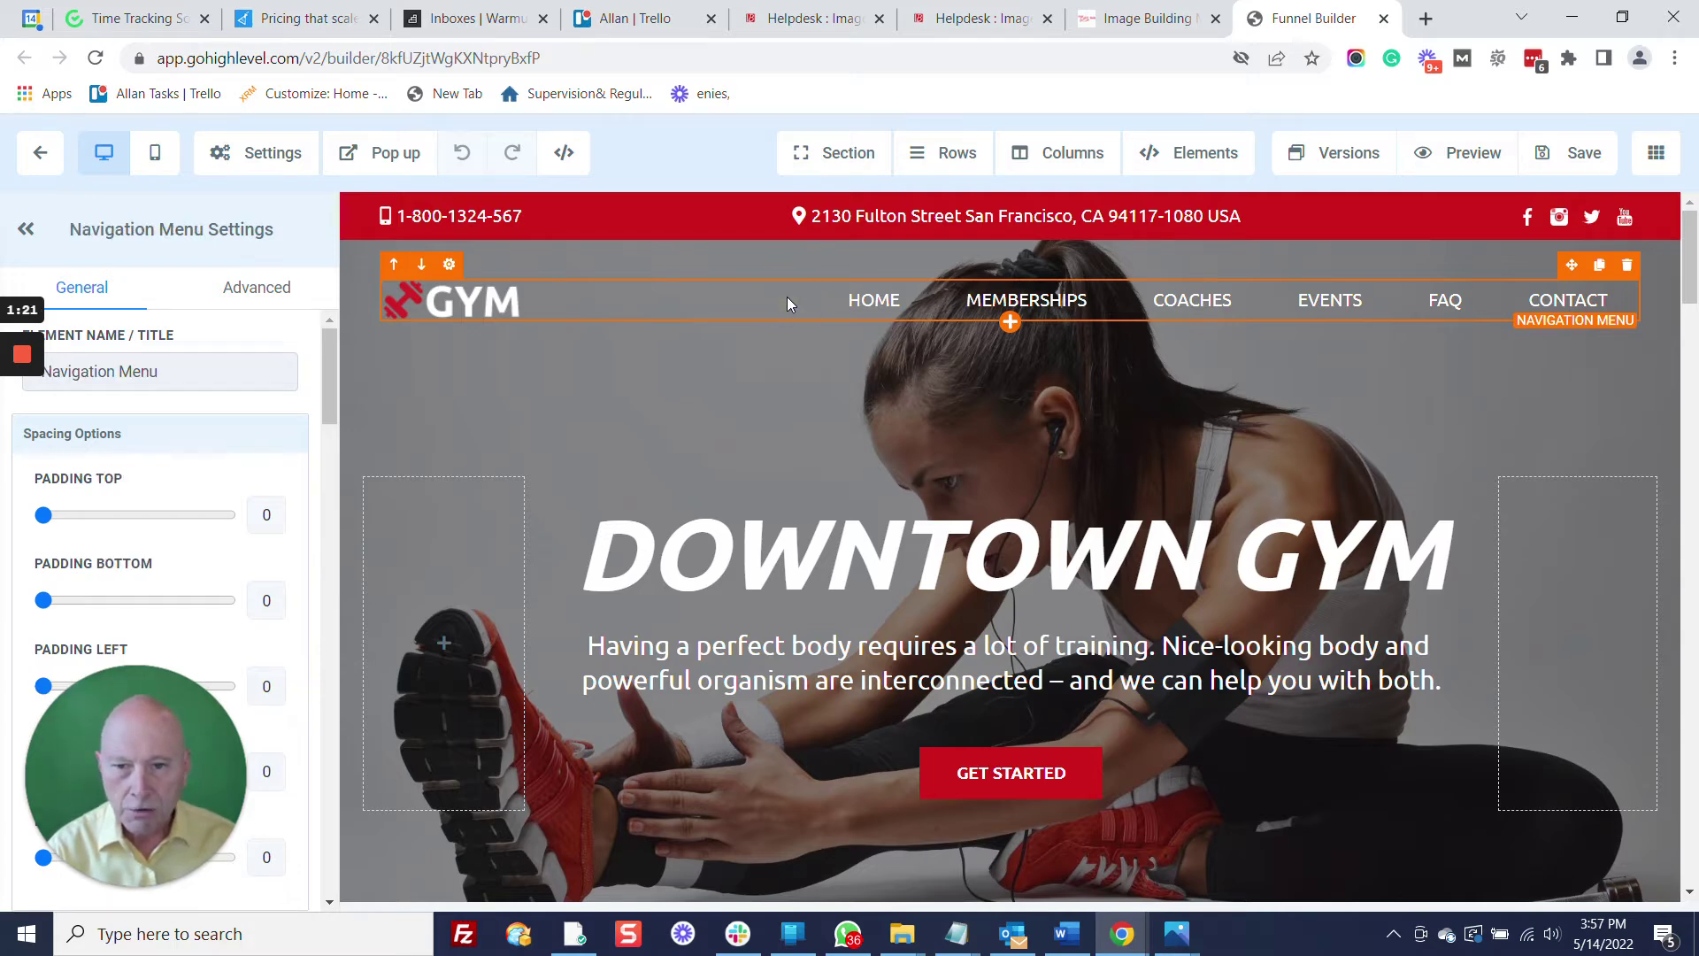
{"action": "scroll", "coordinate": [172, 498], "scroll_direction": "down", "scroll_amount": 6}
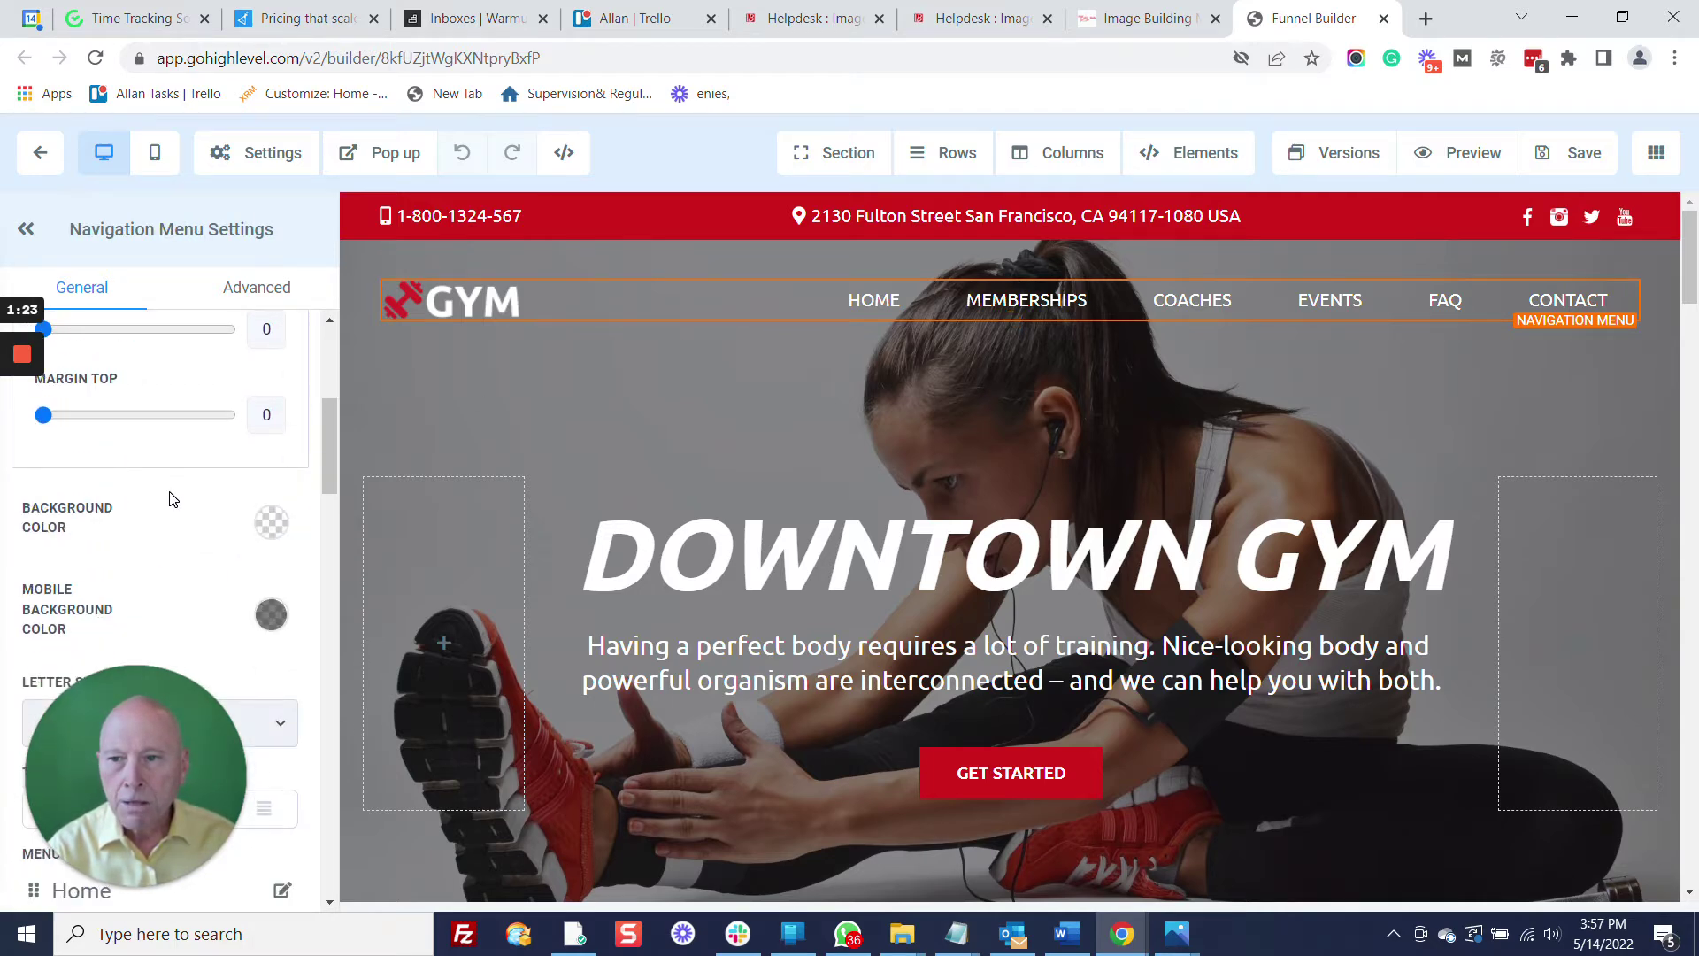
{"action": "scroll", "coordinate": [173, 499], "scroll_direction": "down", "scroll_amount": 8}
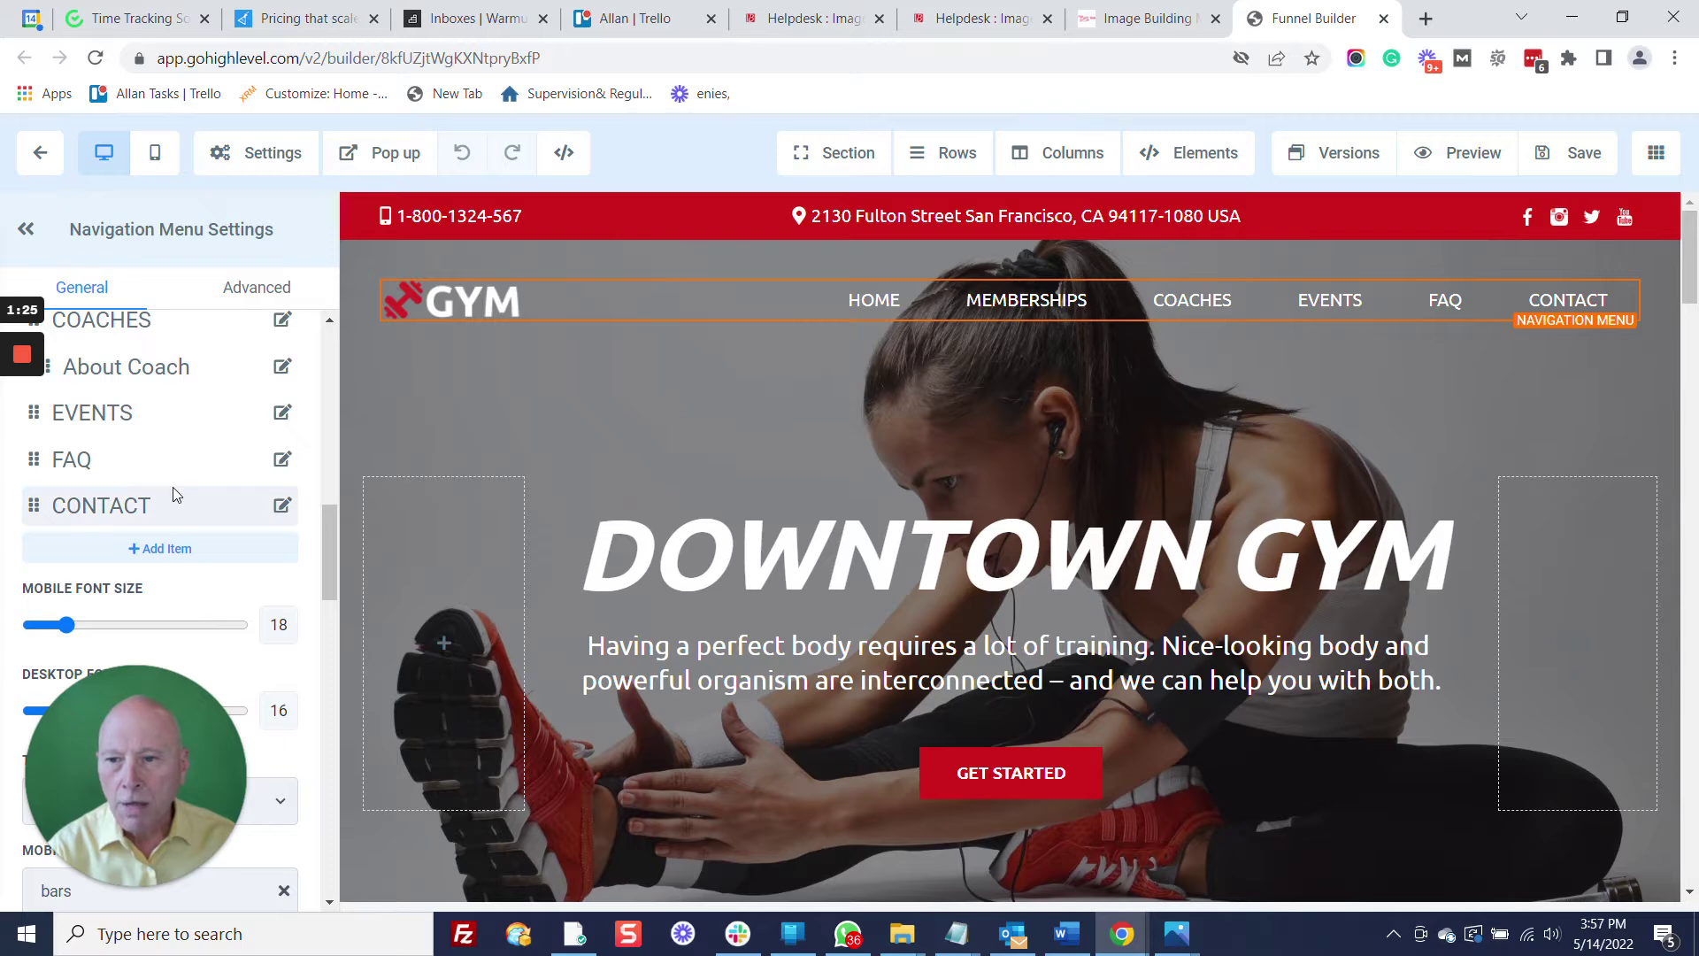
{"action": "scroll", "coordinate": [173, 496], "scroll_direction": "up", "scroll_amount": 2}
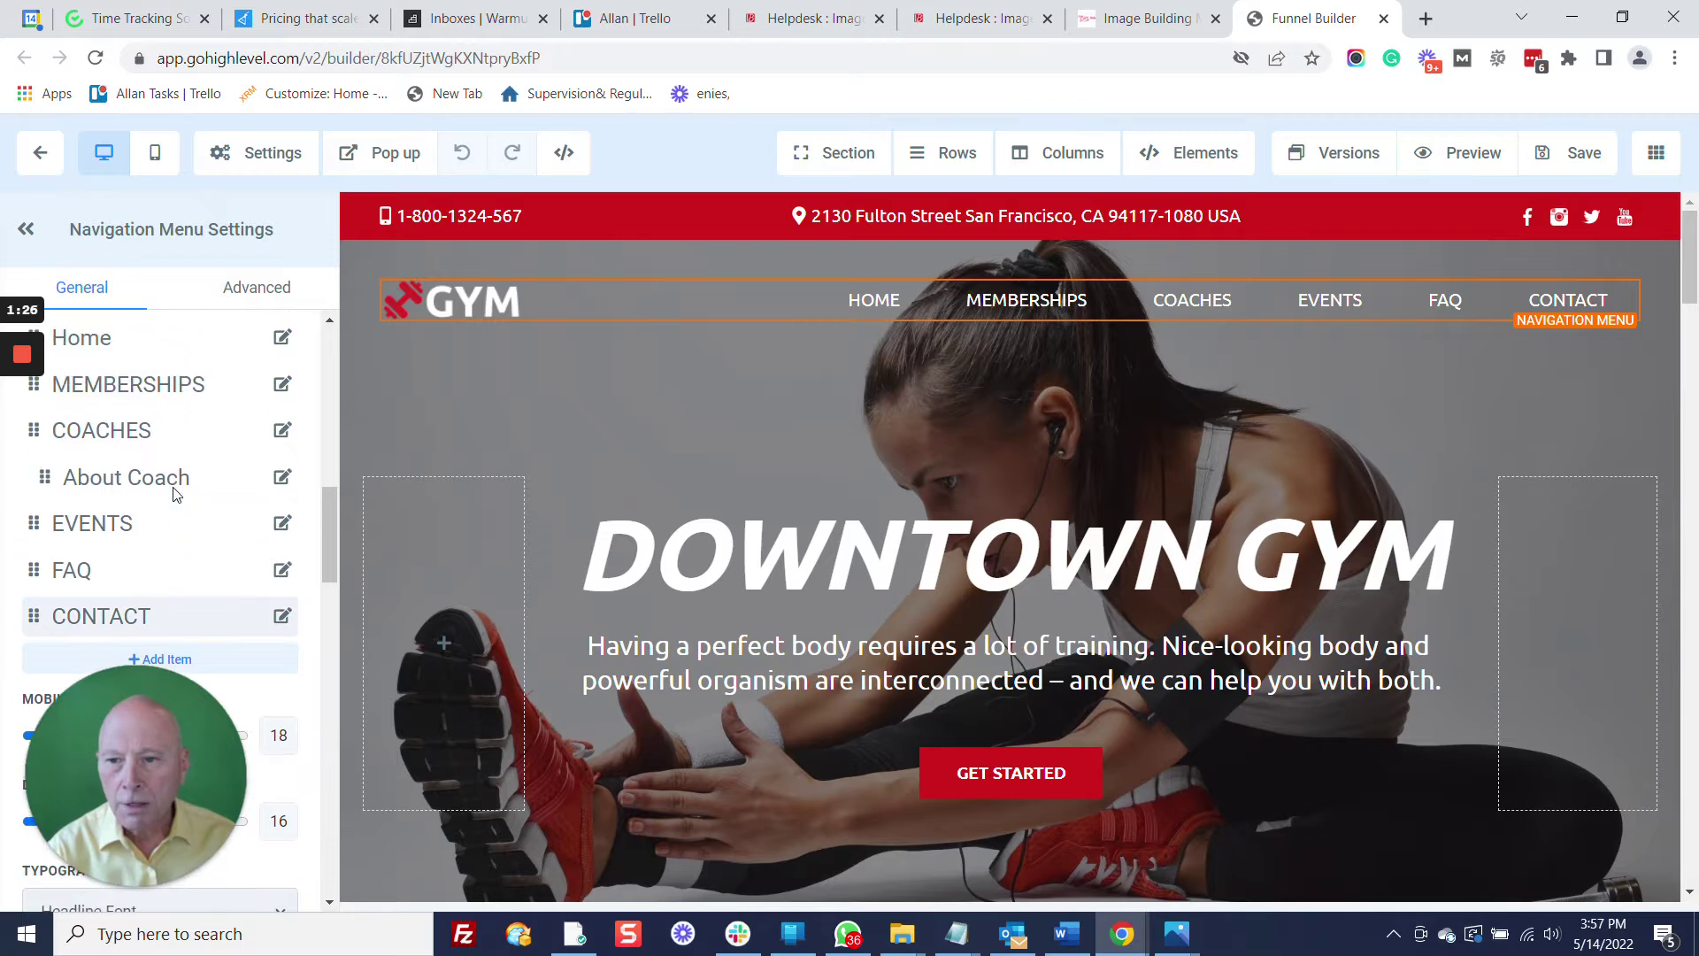
{"action": "left_click", "coordinate": [282, 386]}
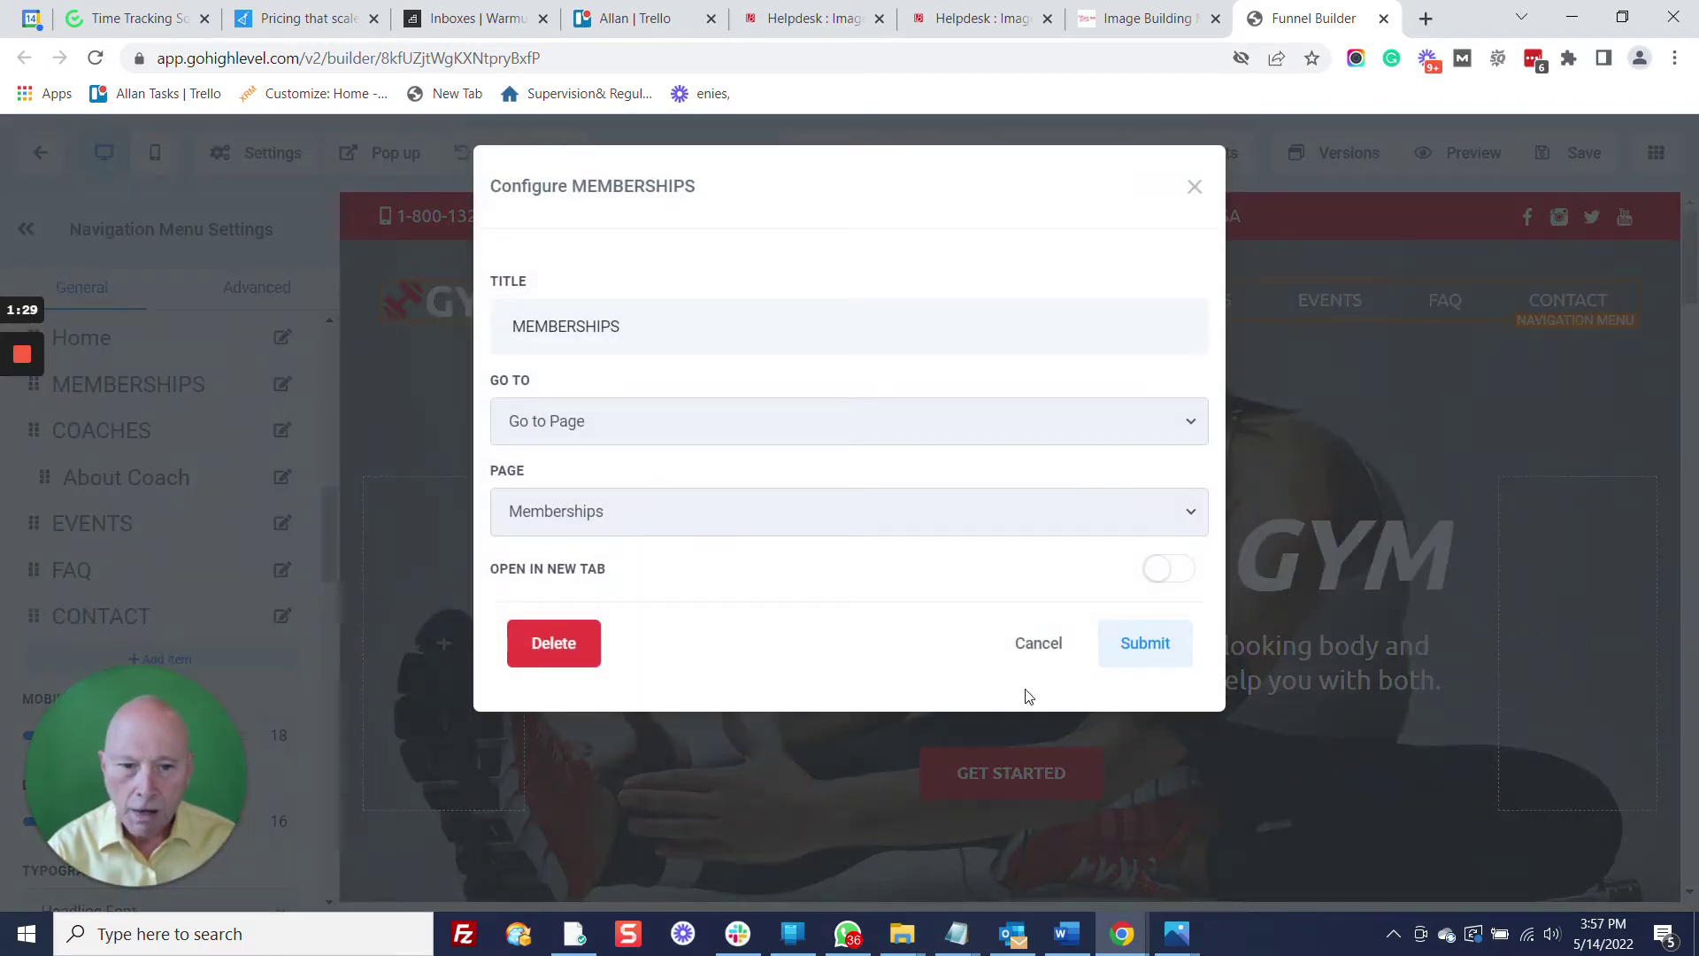
{"action": "left_click", "coordinate": [550, 639]}
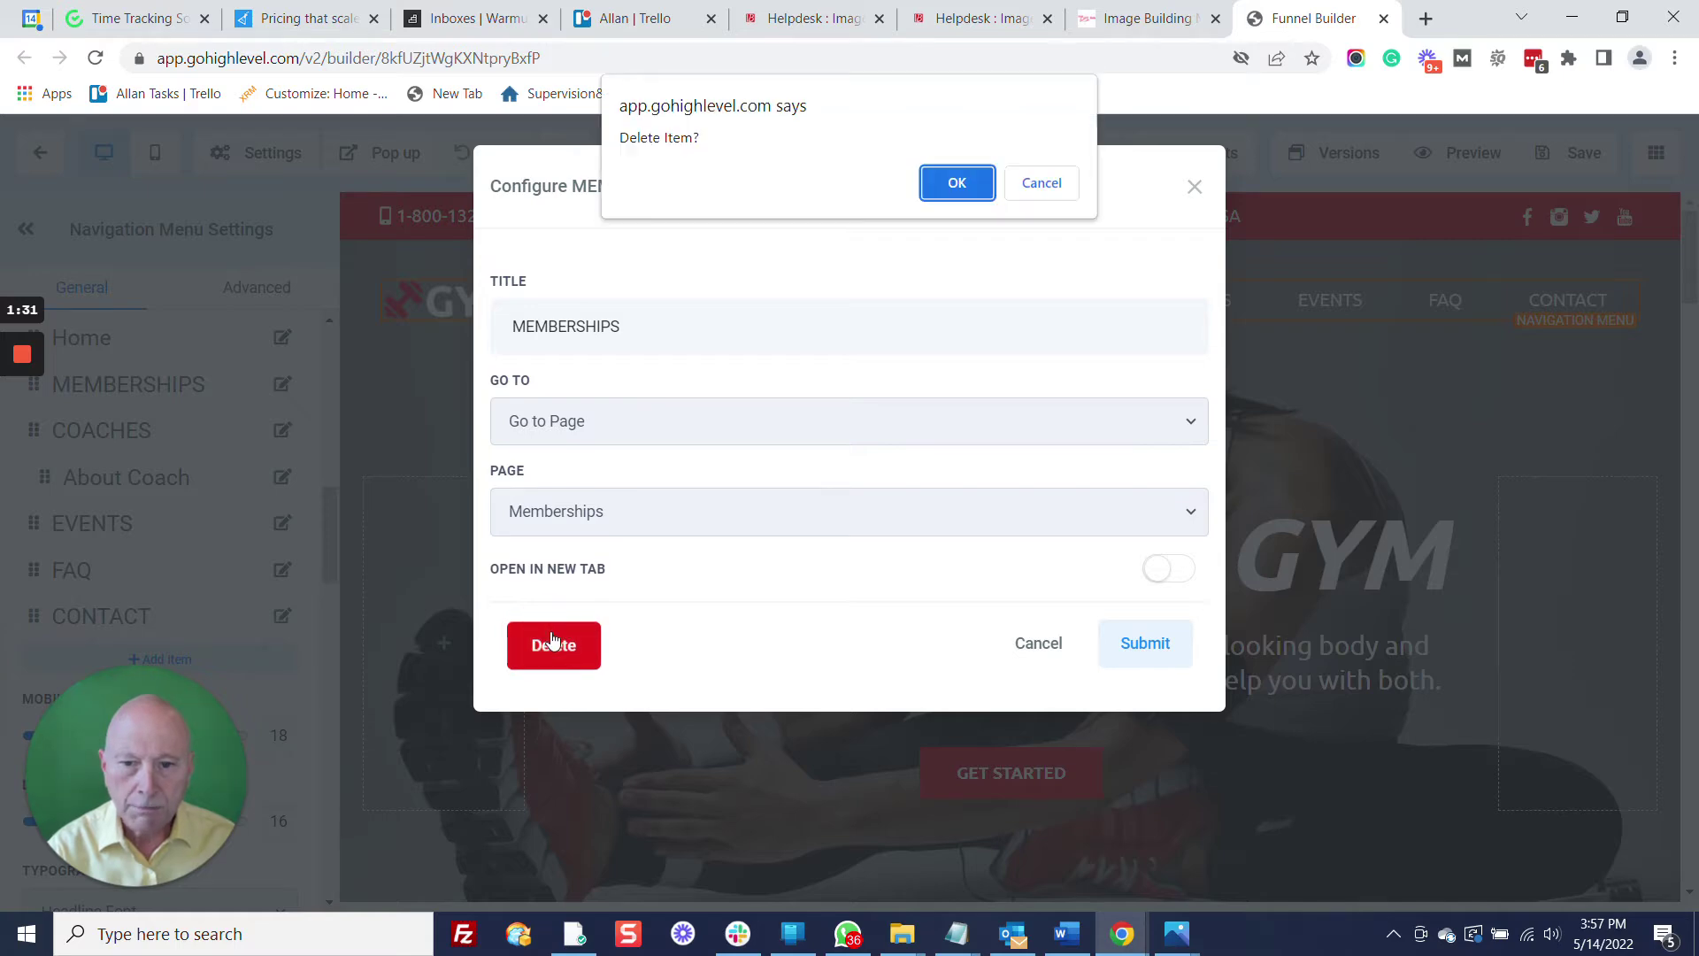
{"action": "left_click", "coordinate": [957, 182]}
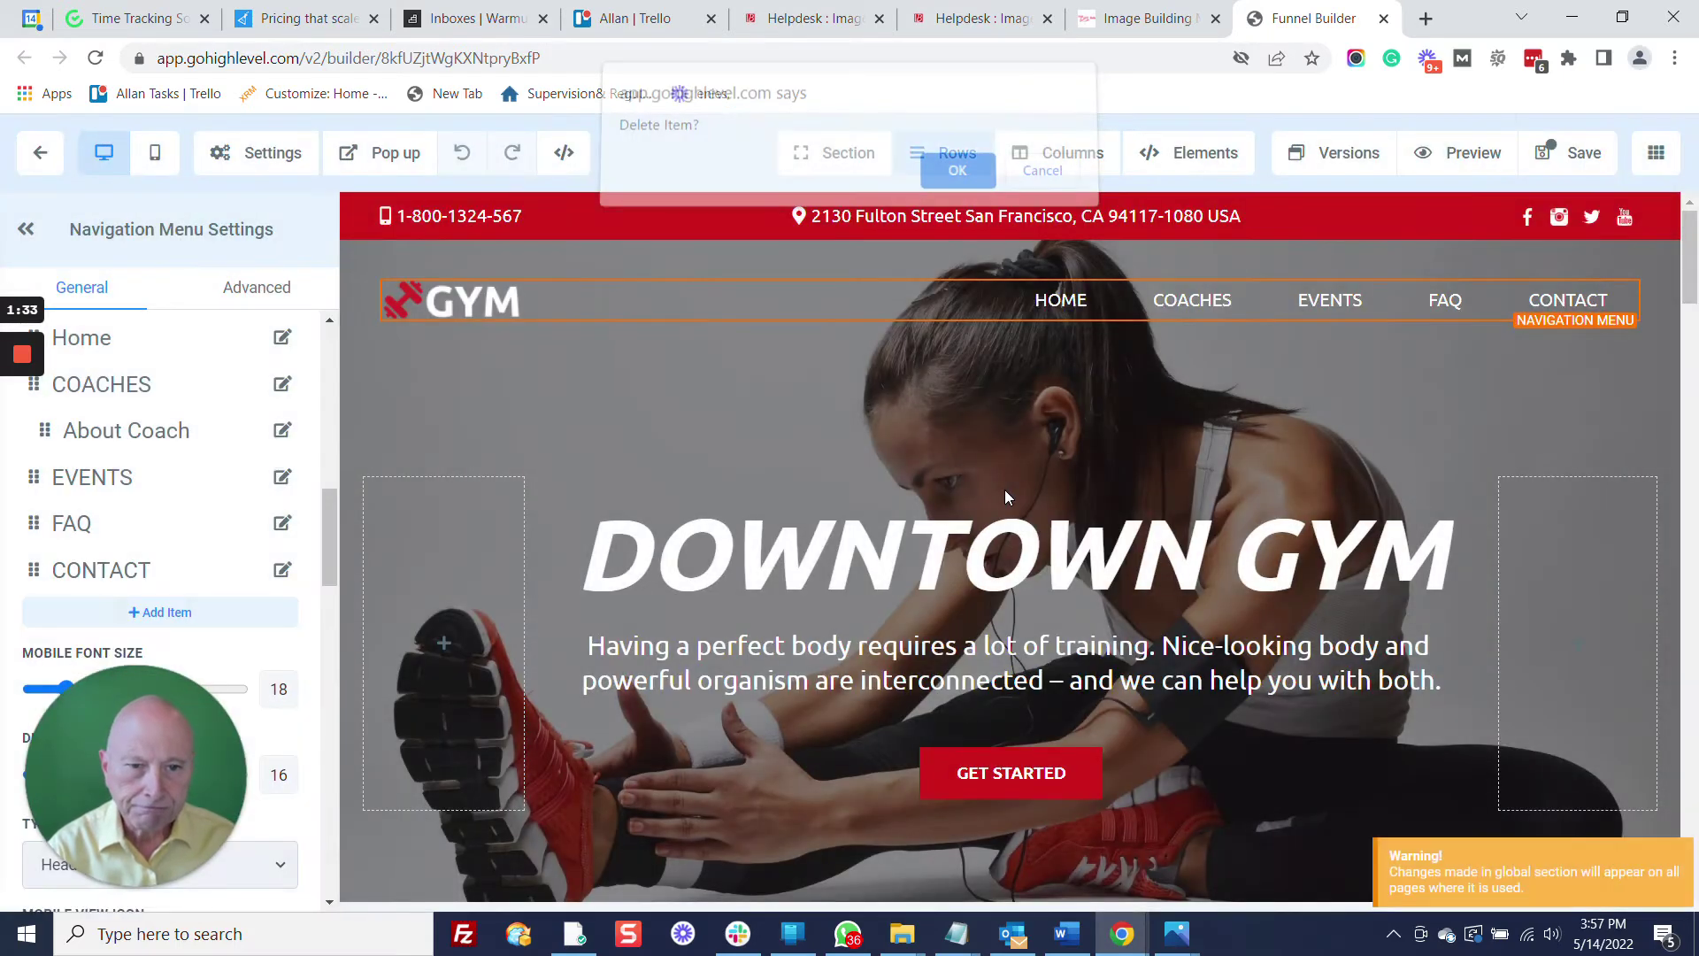
{"action": "left_click", "coordinate": [1592, 166]}
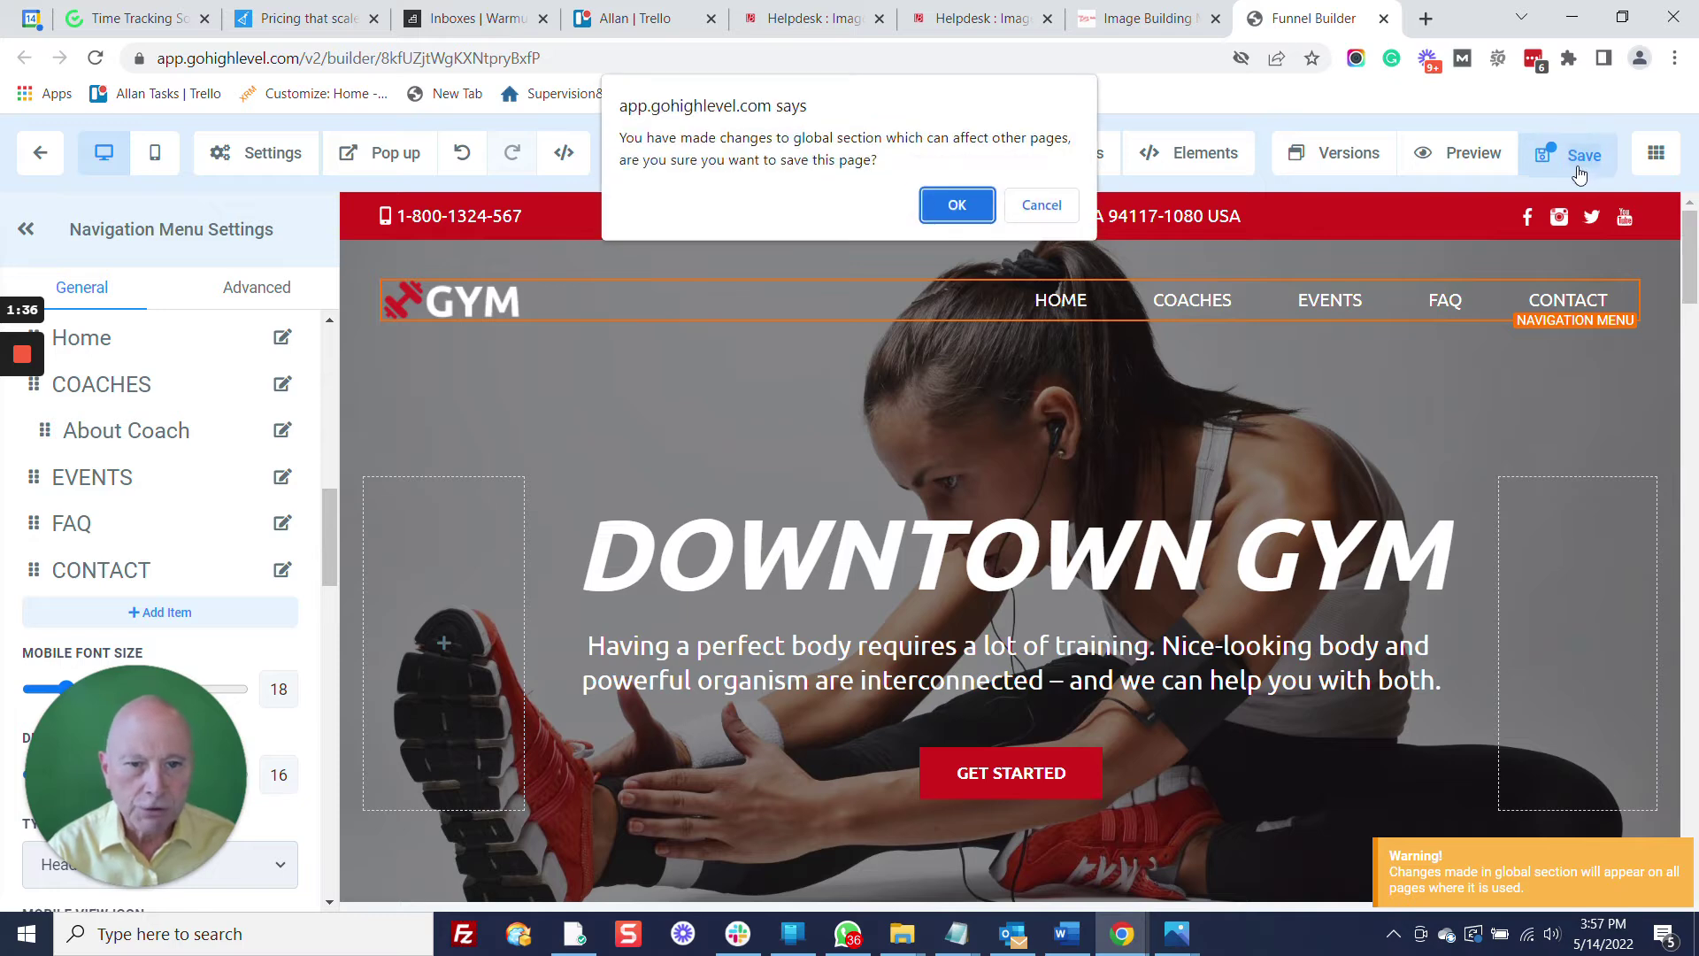
{"action": "left_click", "coordinate": [938, 202]}
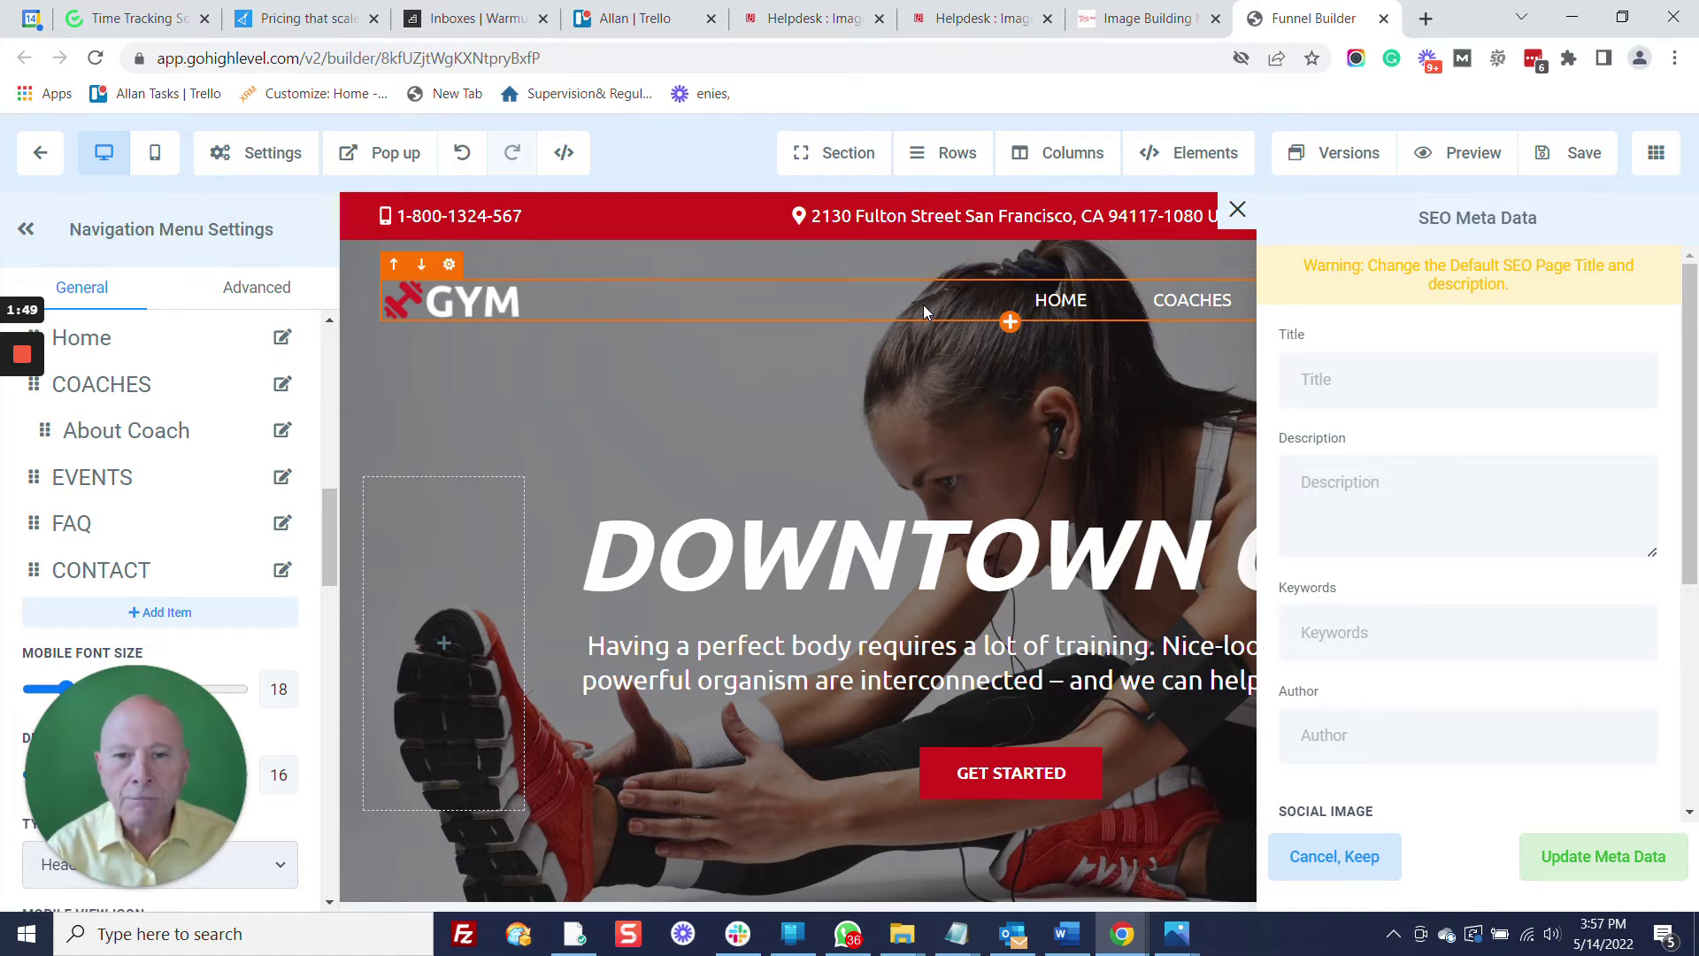
Close the SEO Meta Data panel with Cancel, Keep, leaving its fields unchanged.
{"action": "left_click", "coordinate": [1394, 865]}
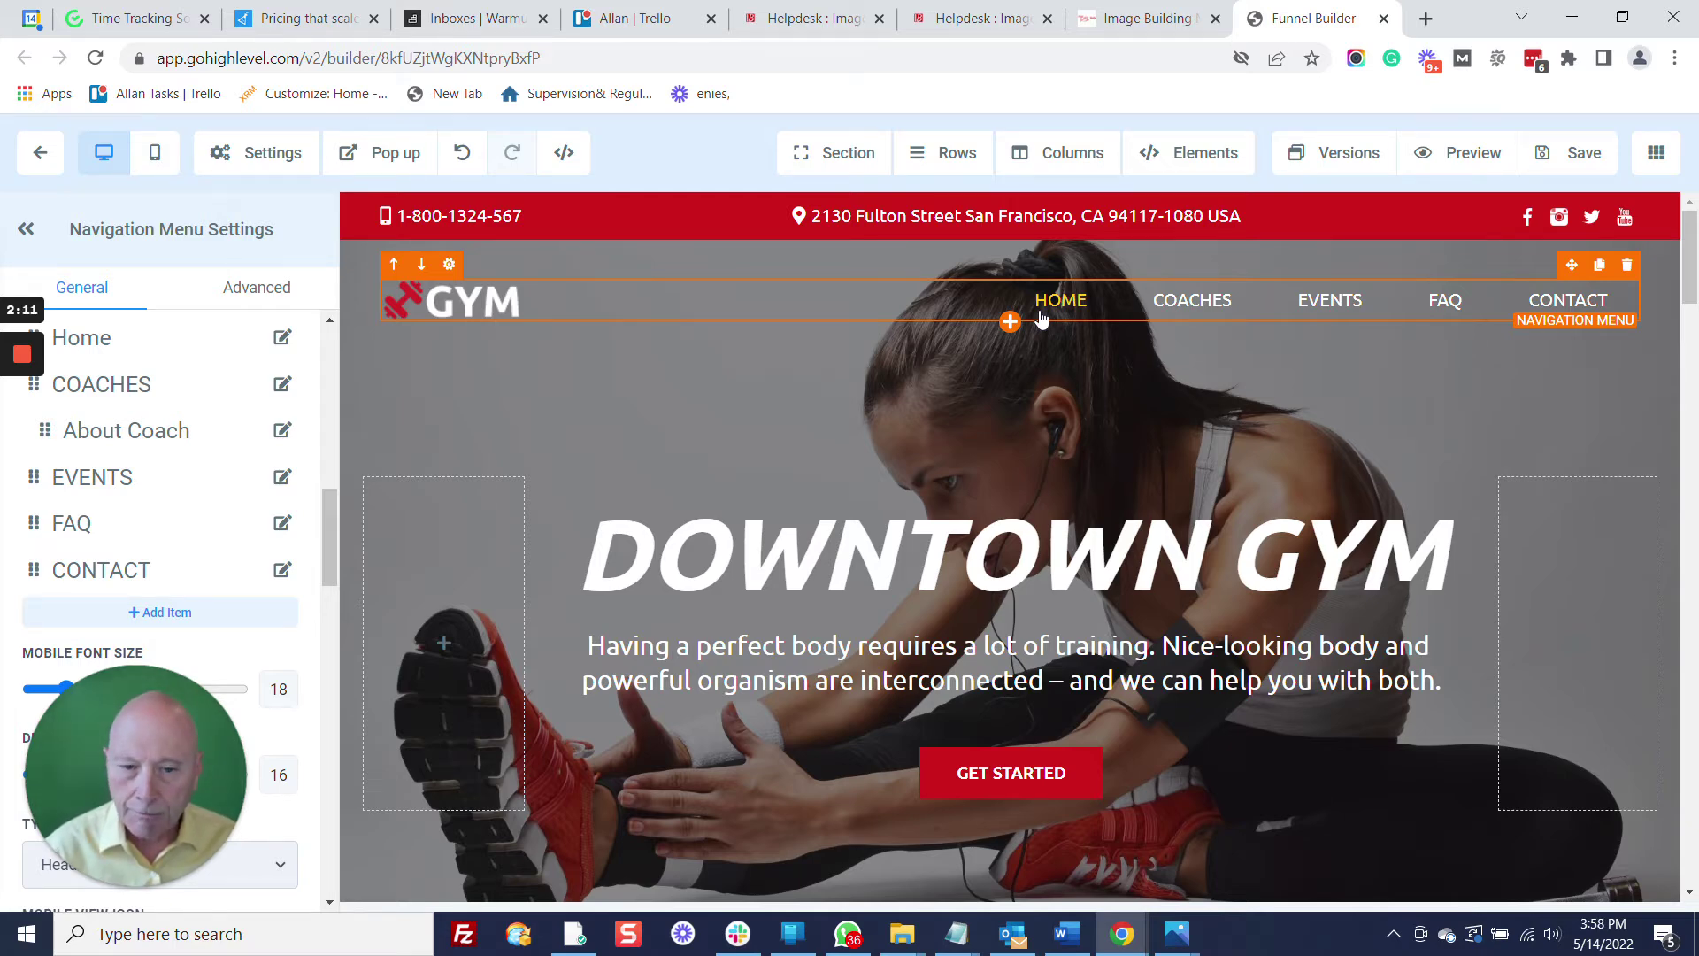
Scroll the gym home page down to the Coaches section showing four coach cards.
{"action": "scroll", "coordinate": [1182, 370], "scroll_direction": "down", "scroll_amount": 4}
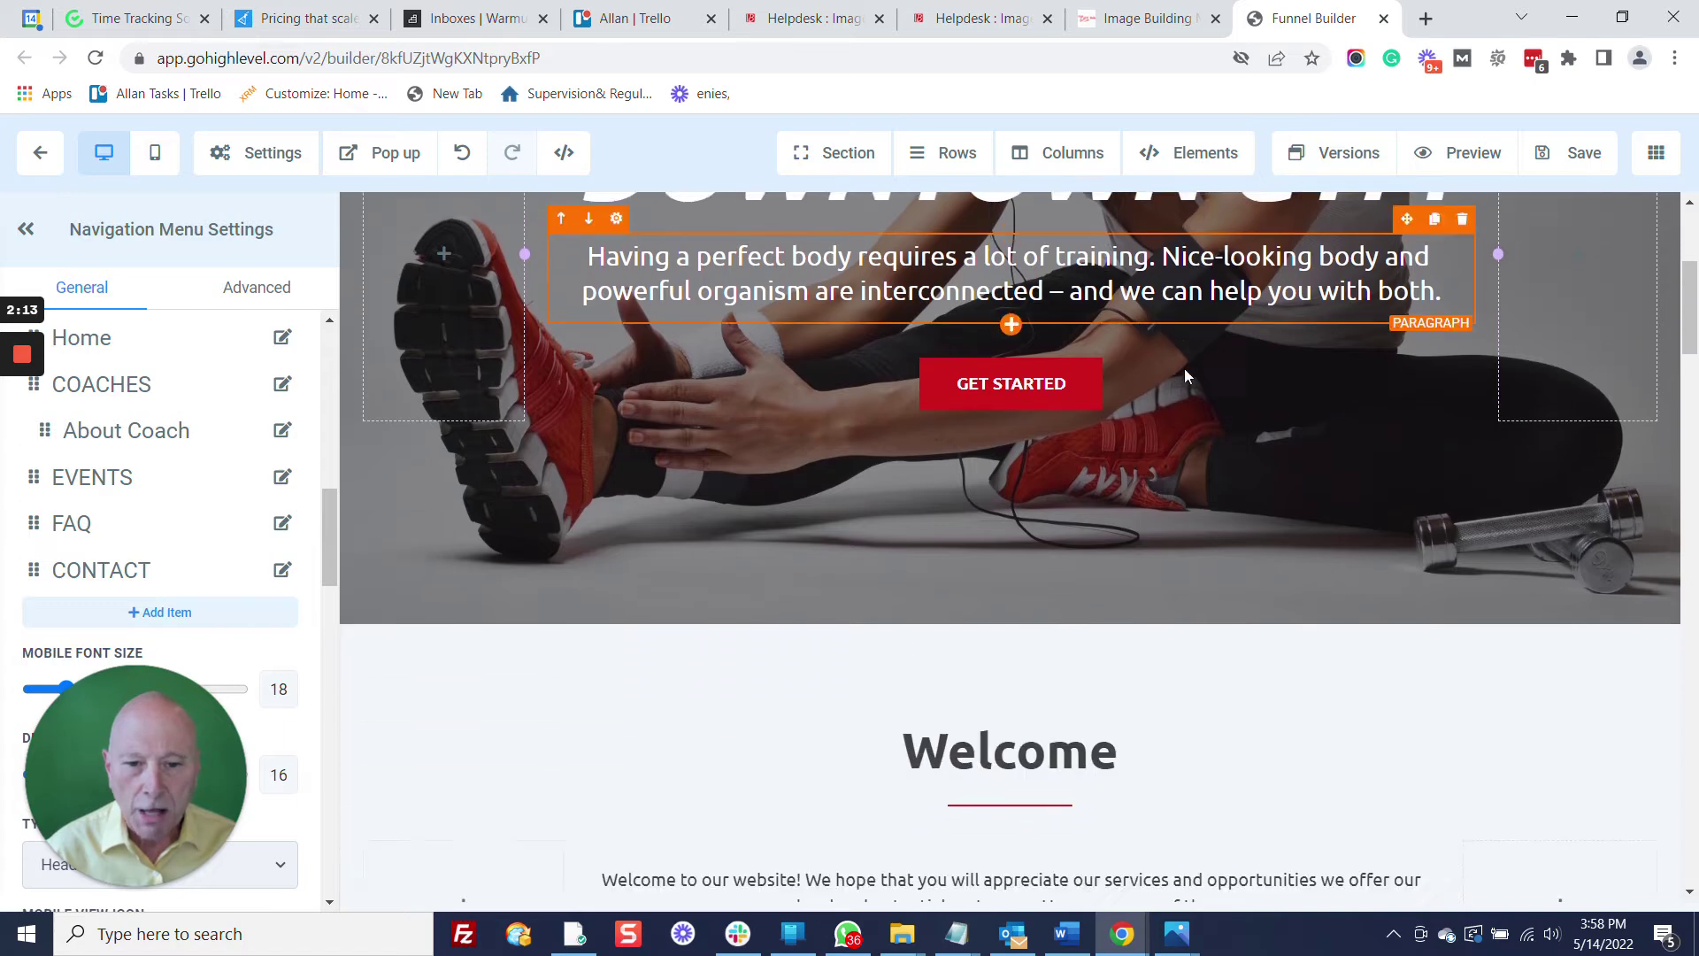
{"action": "scroll", "coordinate": [1185, 368], "scroll_direction": "down", "scroll_amount": 4}
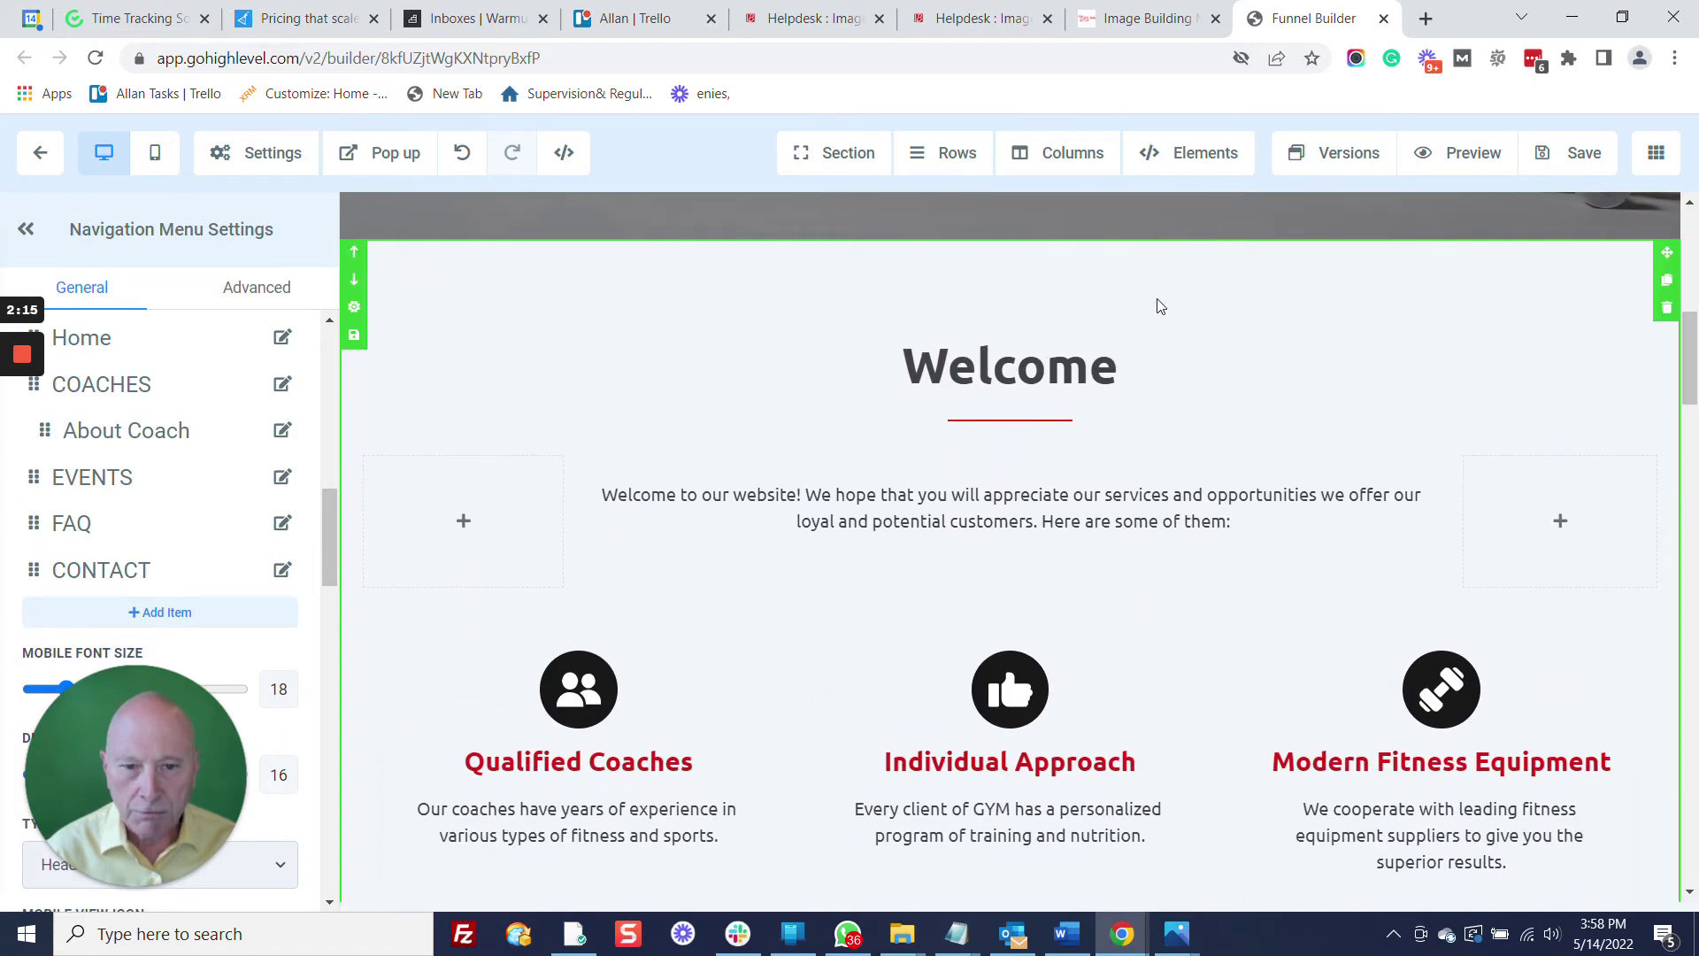
{"action": "scroll", "coordinate": [1161, 292], "scroll_direction": "down", "scroll_amount": 3}
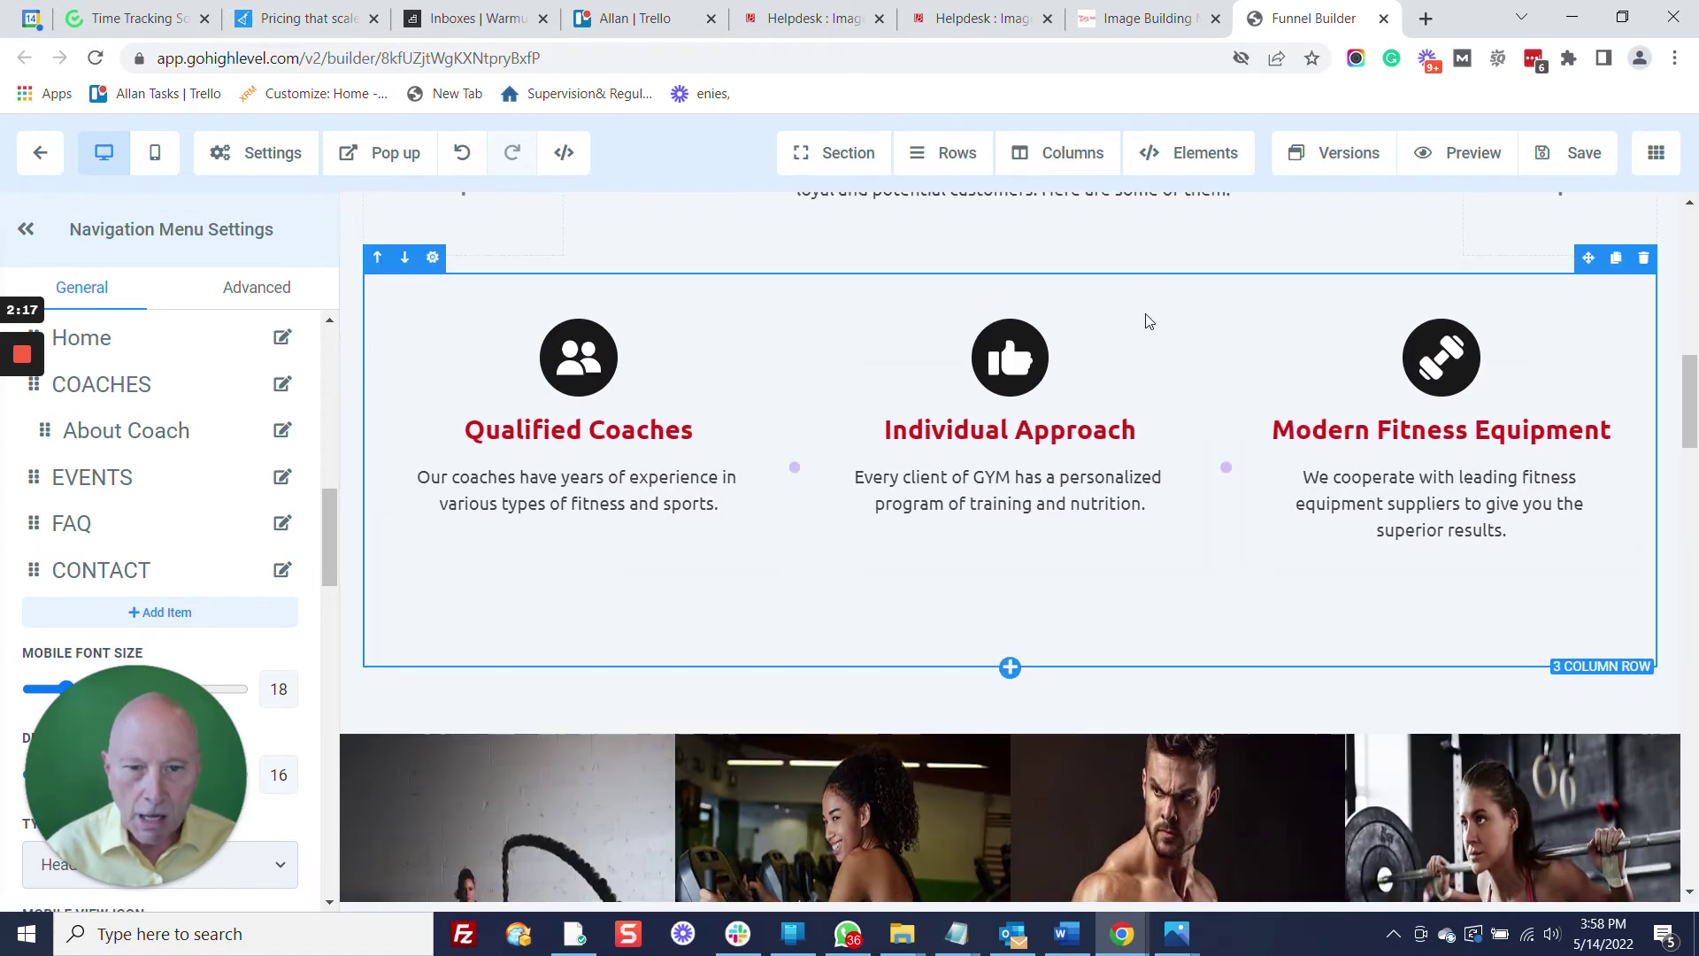
{"action": "scroll", "coordinate": [1153, 301], "scroll_direction": "down", "scroll_amount": 4}
{"action": "scroll", "coordinate": [1150, 316], "scroll_direction": "down", "scroll_amount": 10}
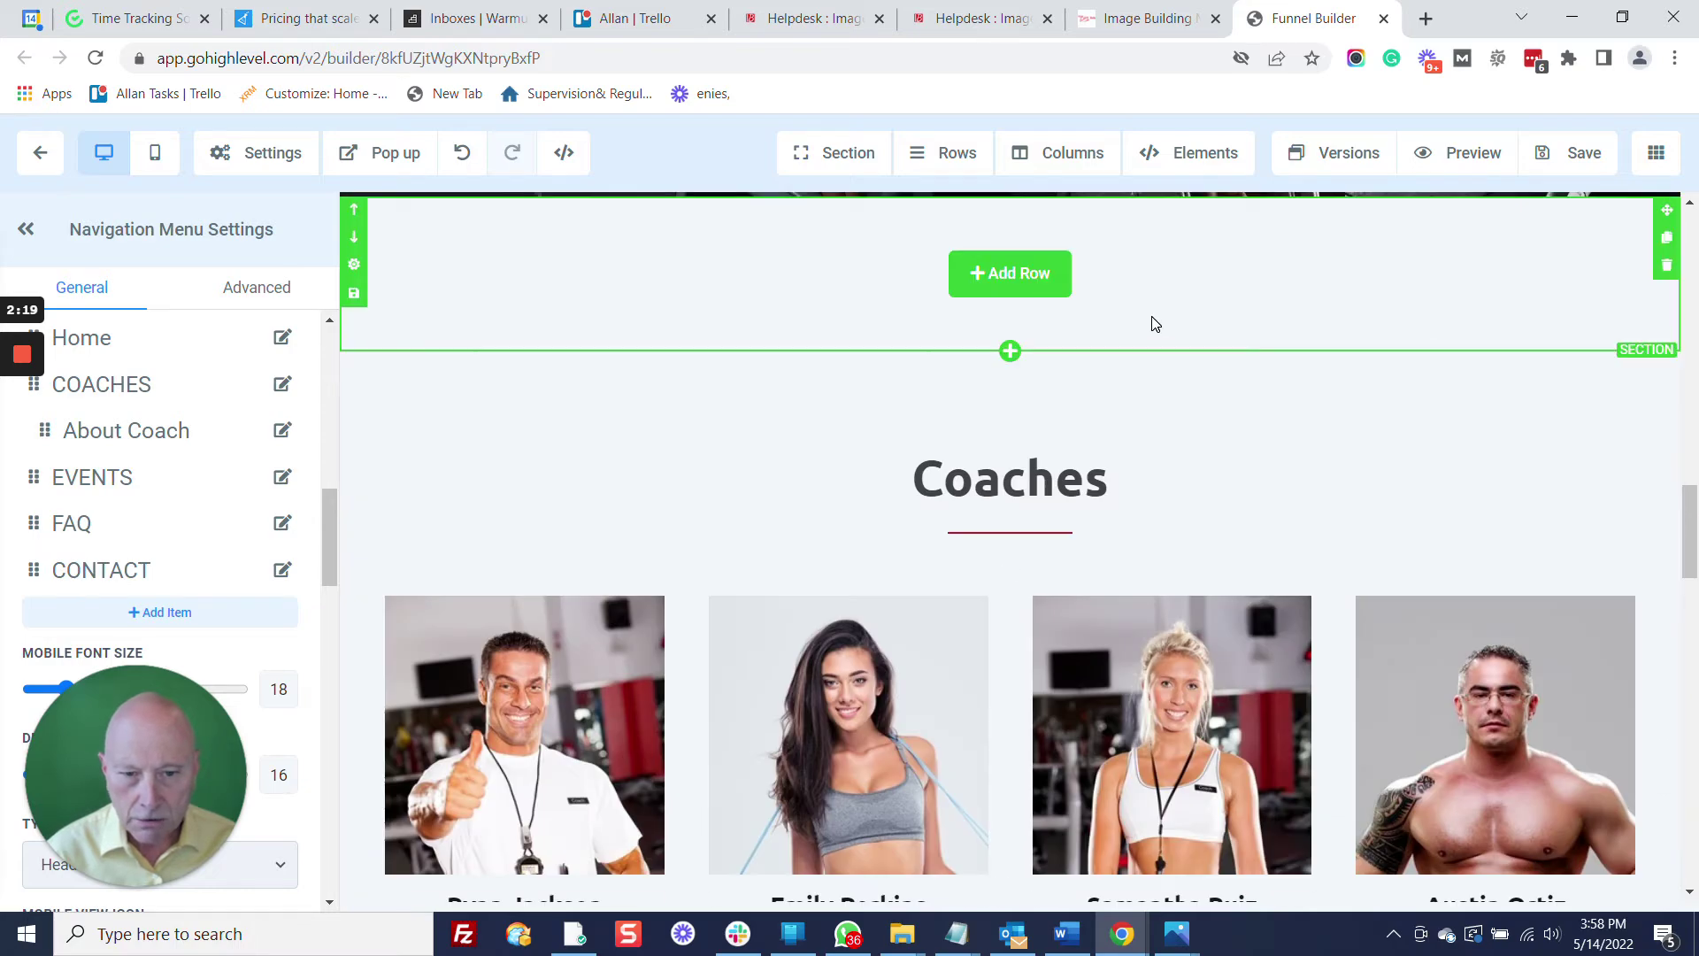
{"action": "scroll", "coordinate": [1151, 316], "scroll_direction": "up", "scroll_amount": 3}
{"action": "scroll", "coordinate": [1155, 318], "scroll_direction": "up", "scroll_amount": 1}
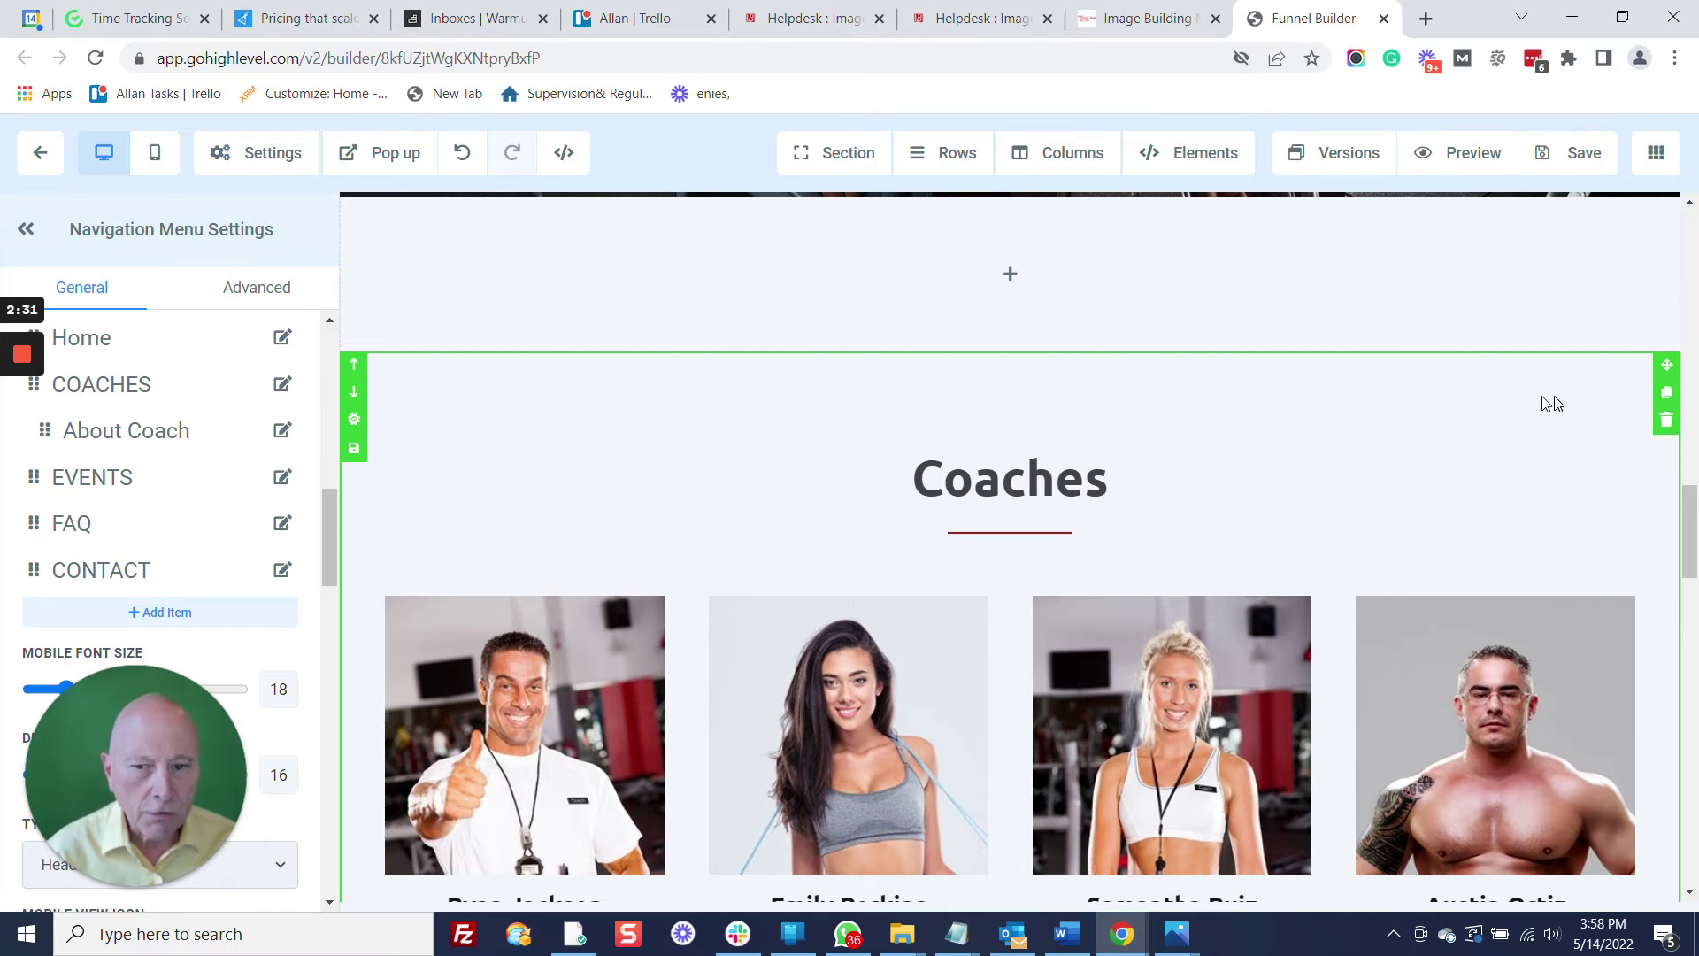
{"action": "scroll", "coordinate": [1483, 495], "scroll_direction": "down", "scroll_amount": 1}
{"action": "scroll", "coordinate": [1487, 462], "scroll_direction": "down", "scroll_amount": 3}
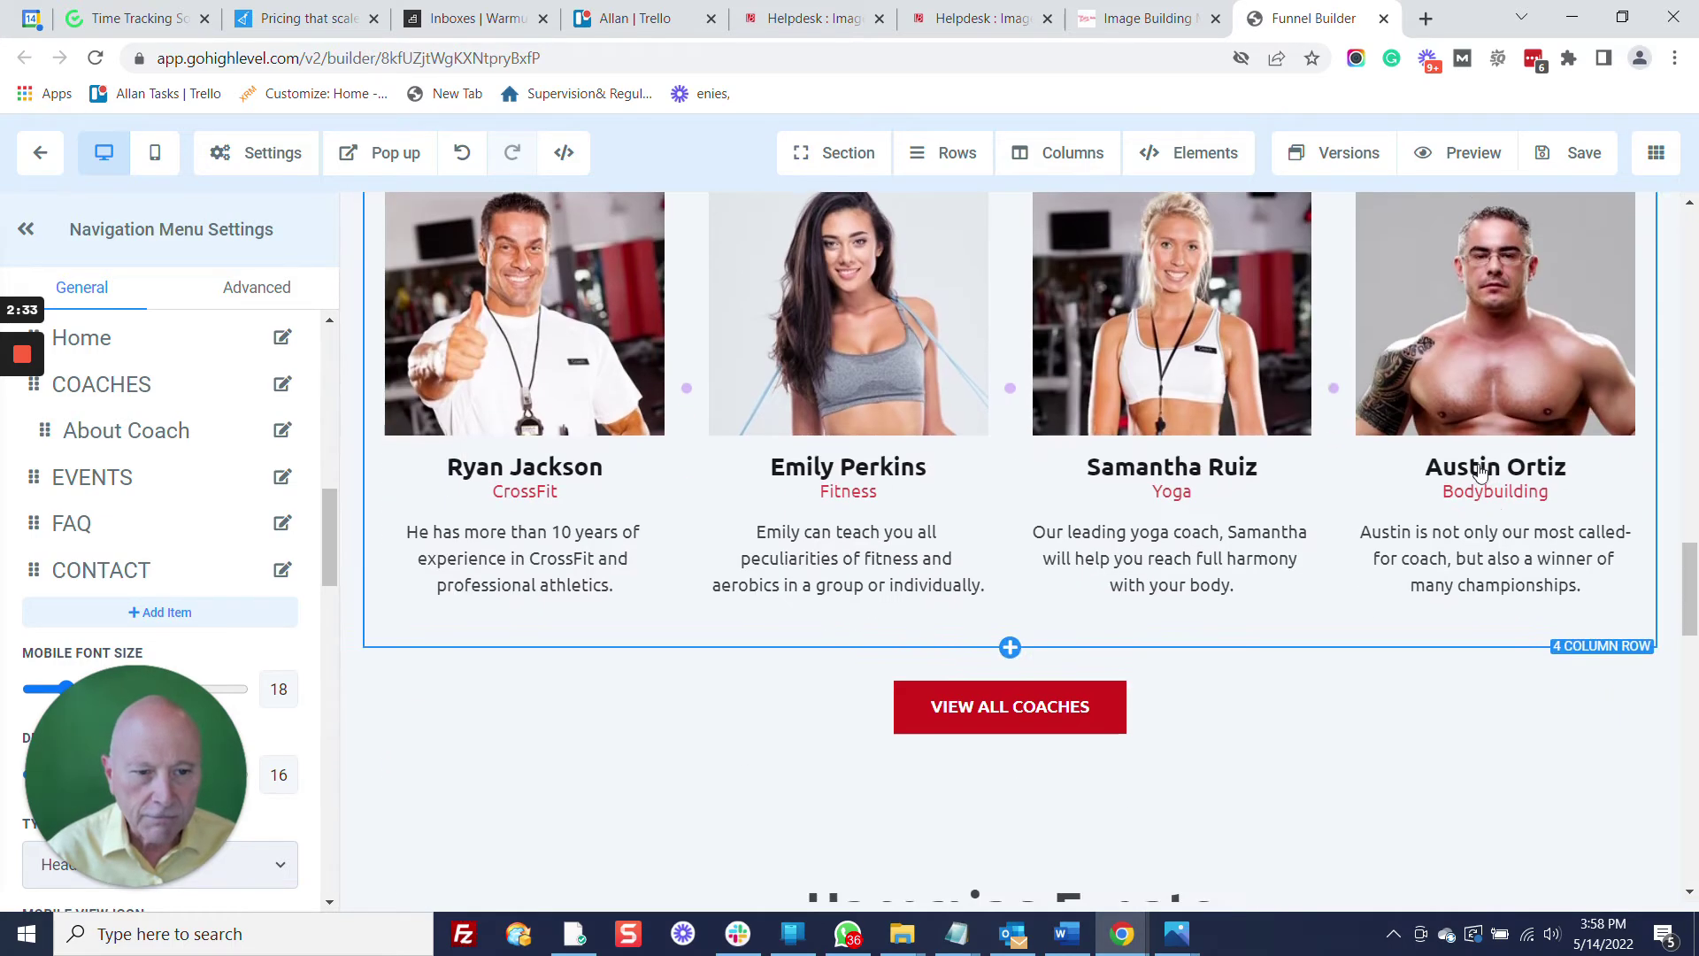
{"action": "scroll", "coordinate": [1537, 348], "scroll_direction": "up", "scroll_amount": 4}
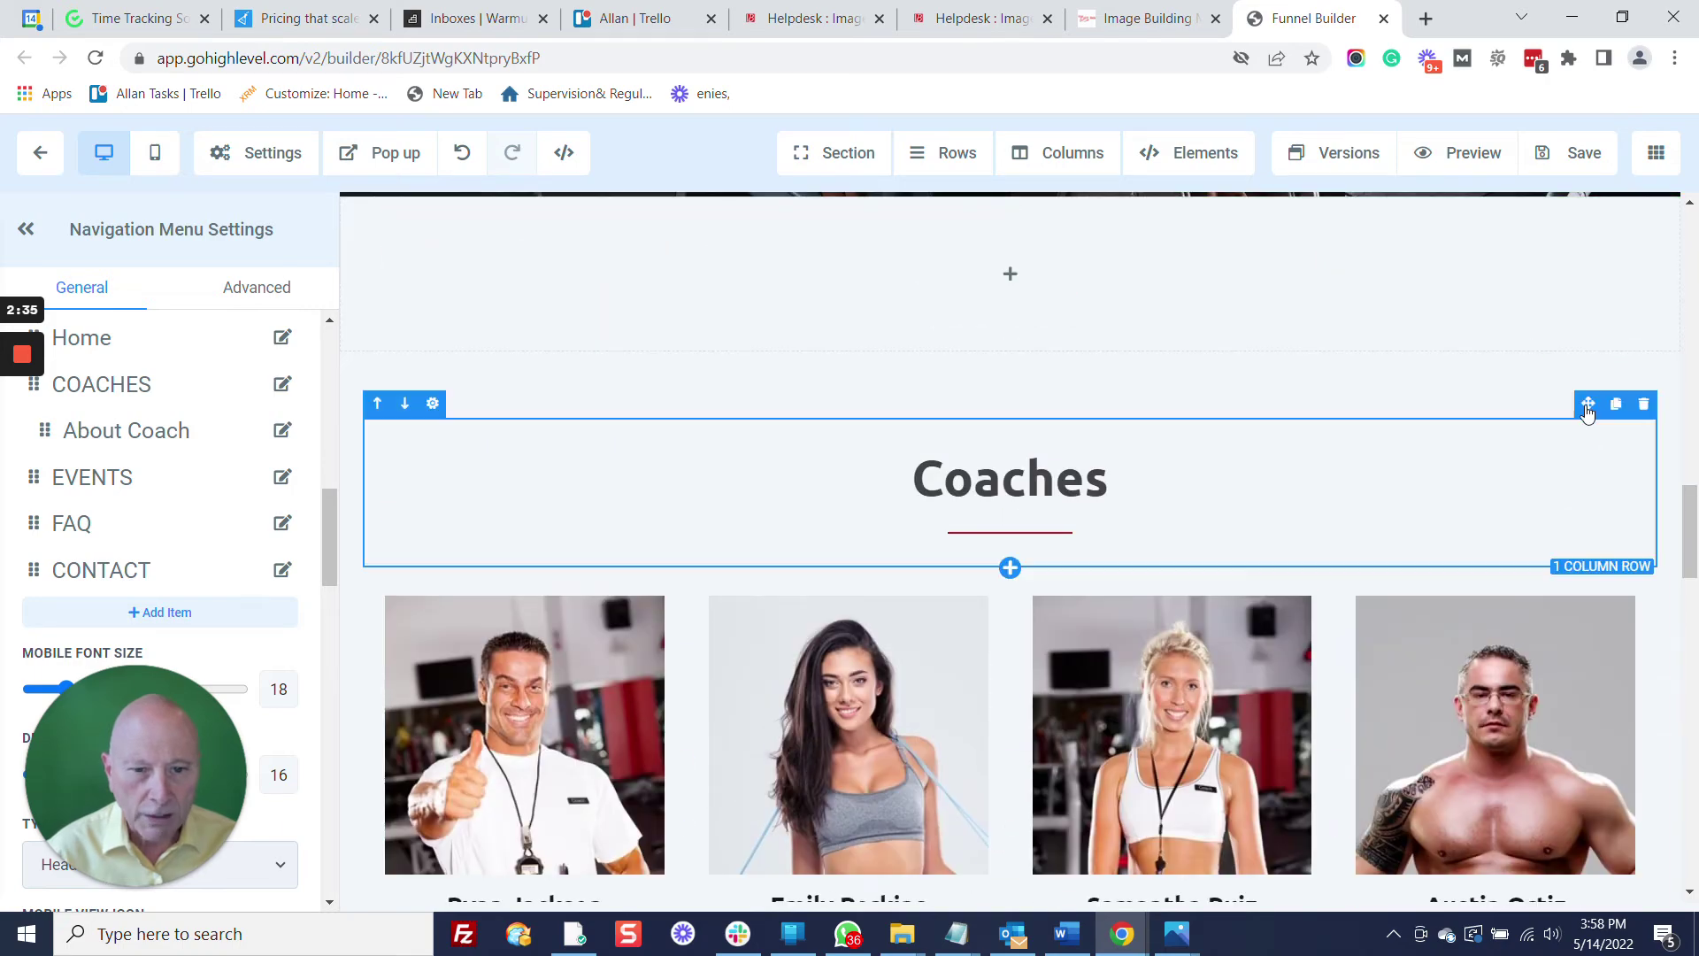
{"action": "scroll", "coordinate": [1584, 408], "scroll_direction": "down", "scroll_amount": 4}
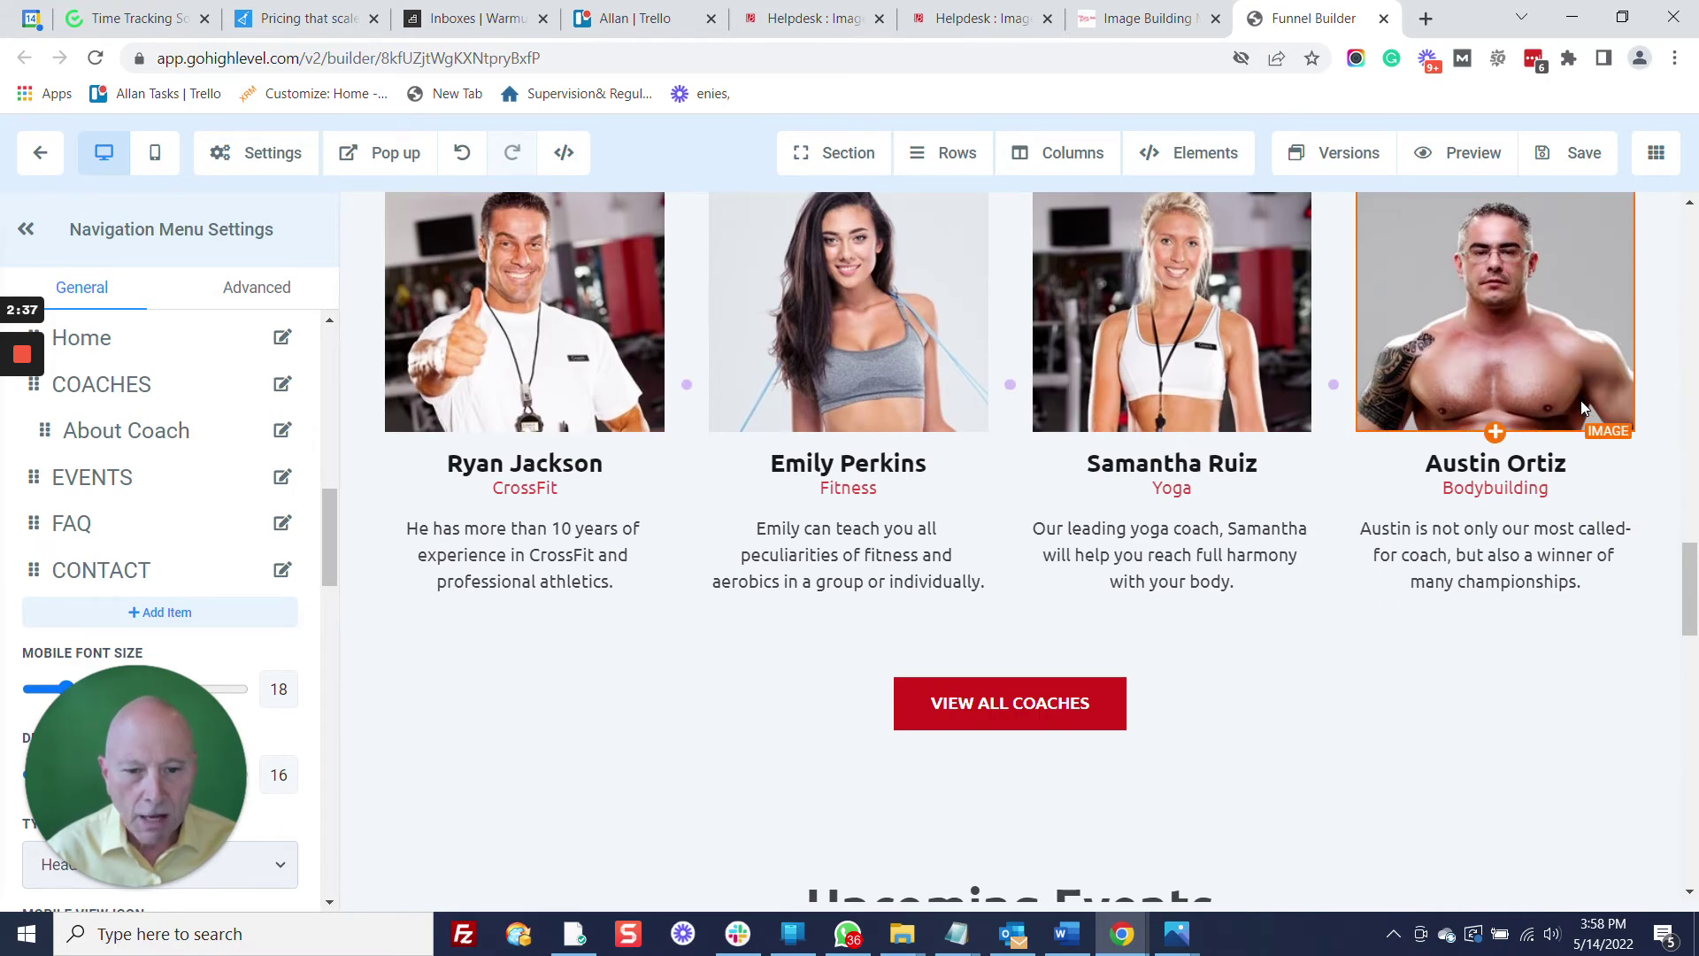
{"action": "scroll", "coordinate": [1582, 408], "scroll_direction": "up", "scroll_amount": 2}
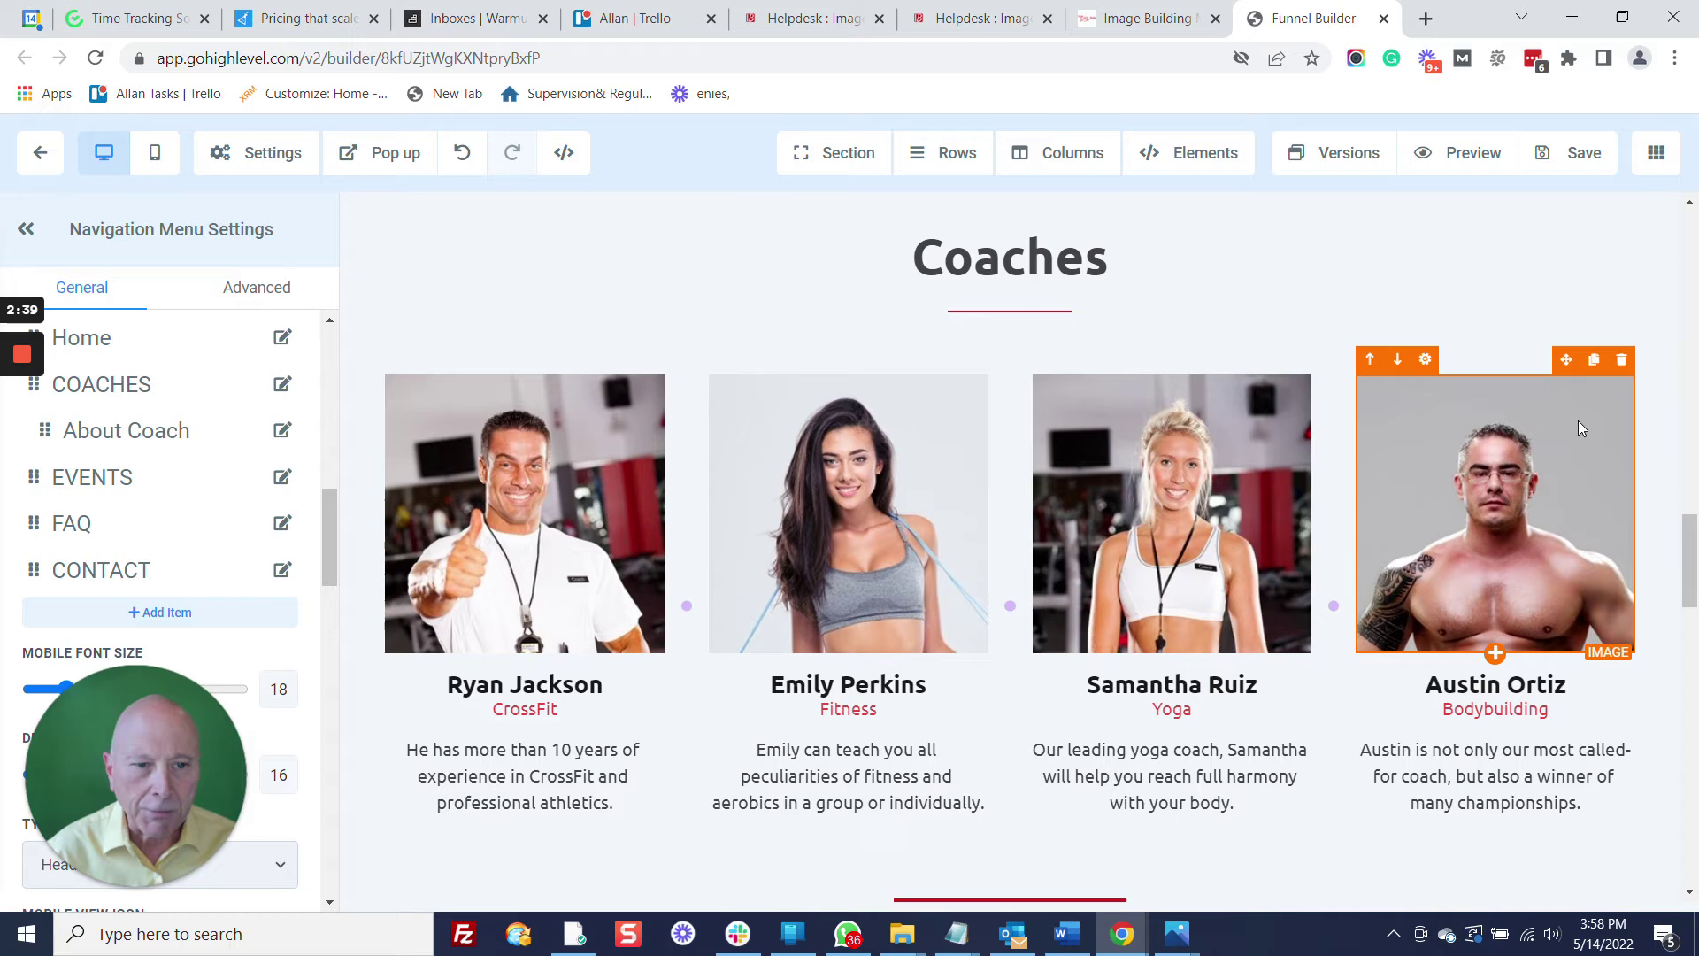
{"action": "left_click", "coordinate": [1624, 375]}
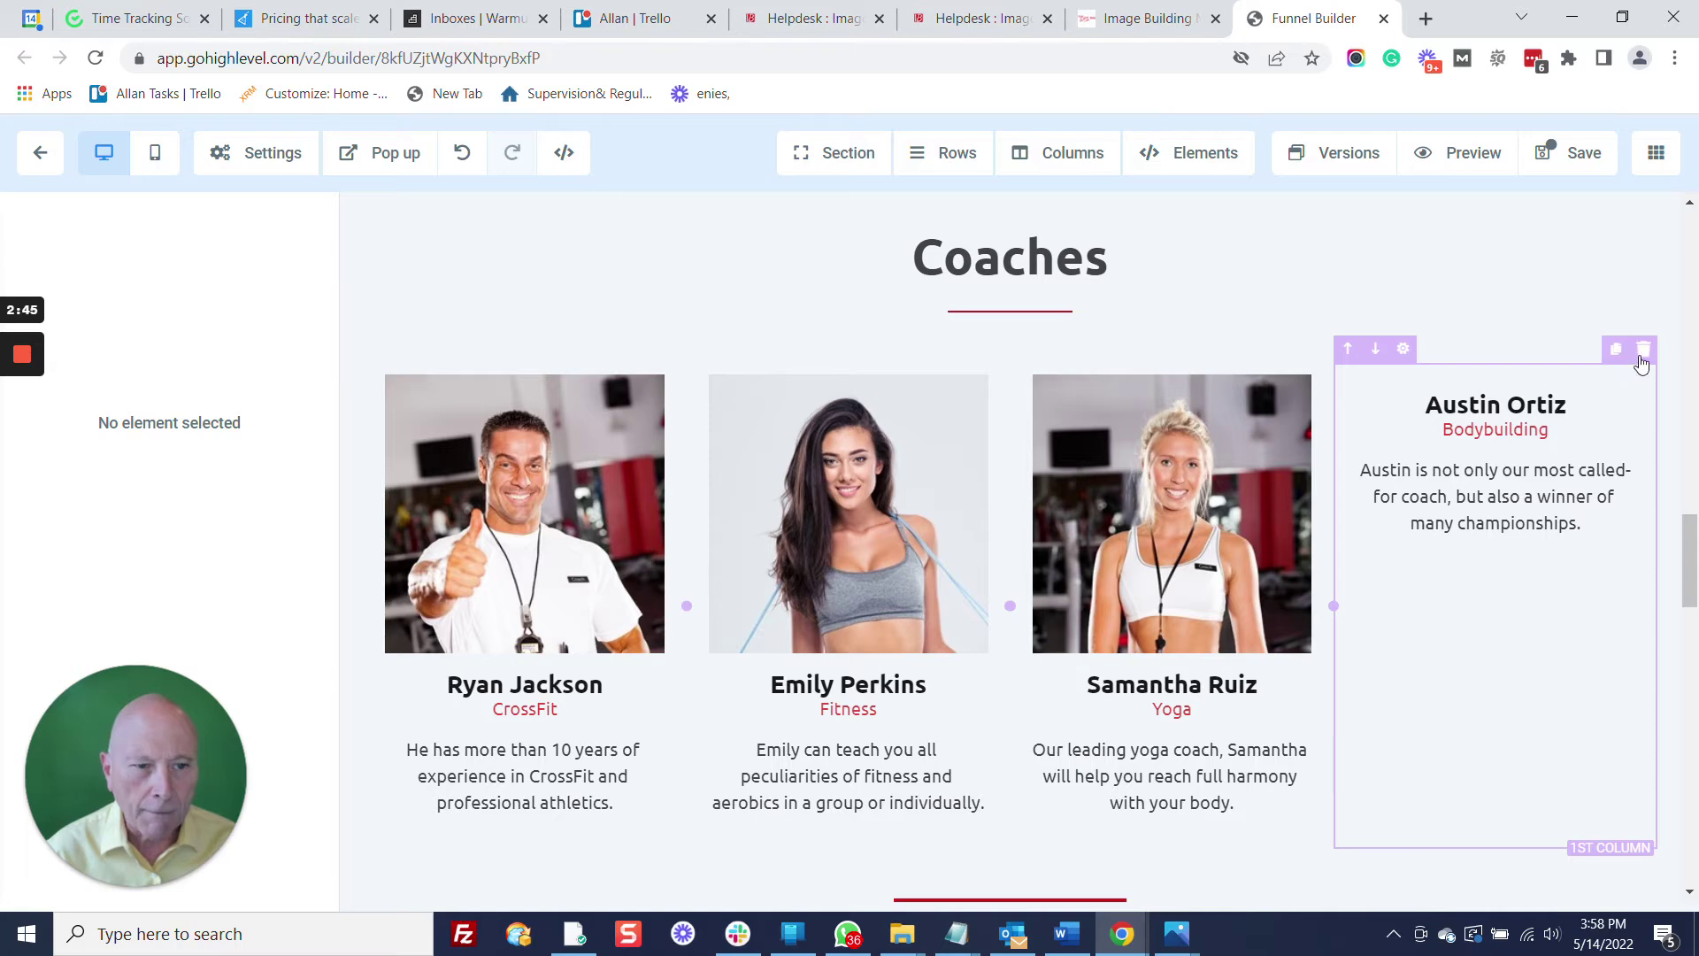
{"action": "left_click", "coordinate": [1642, 358]}
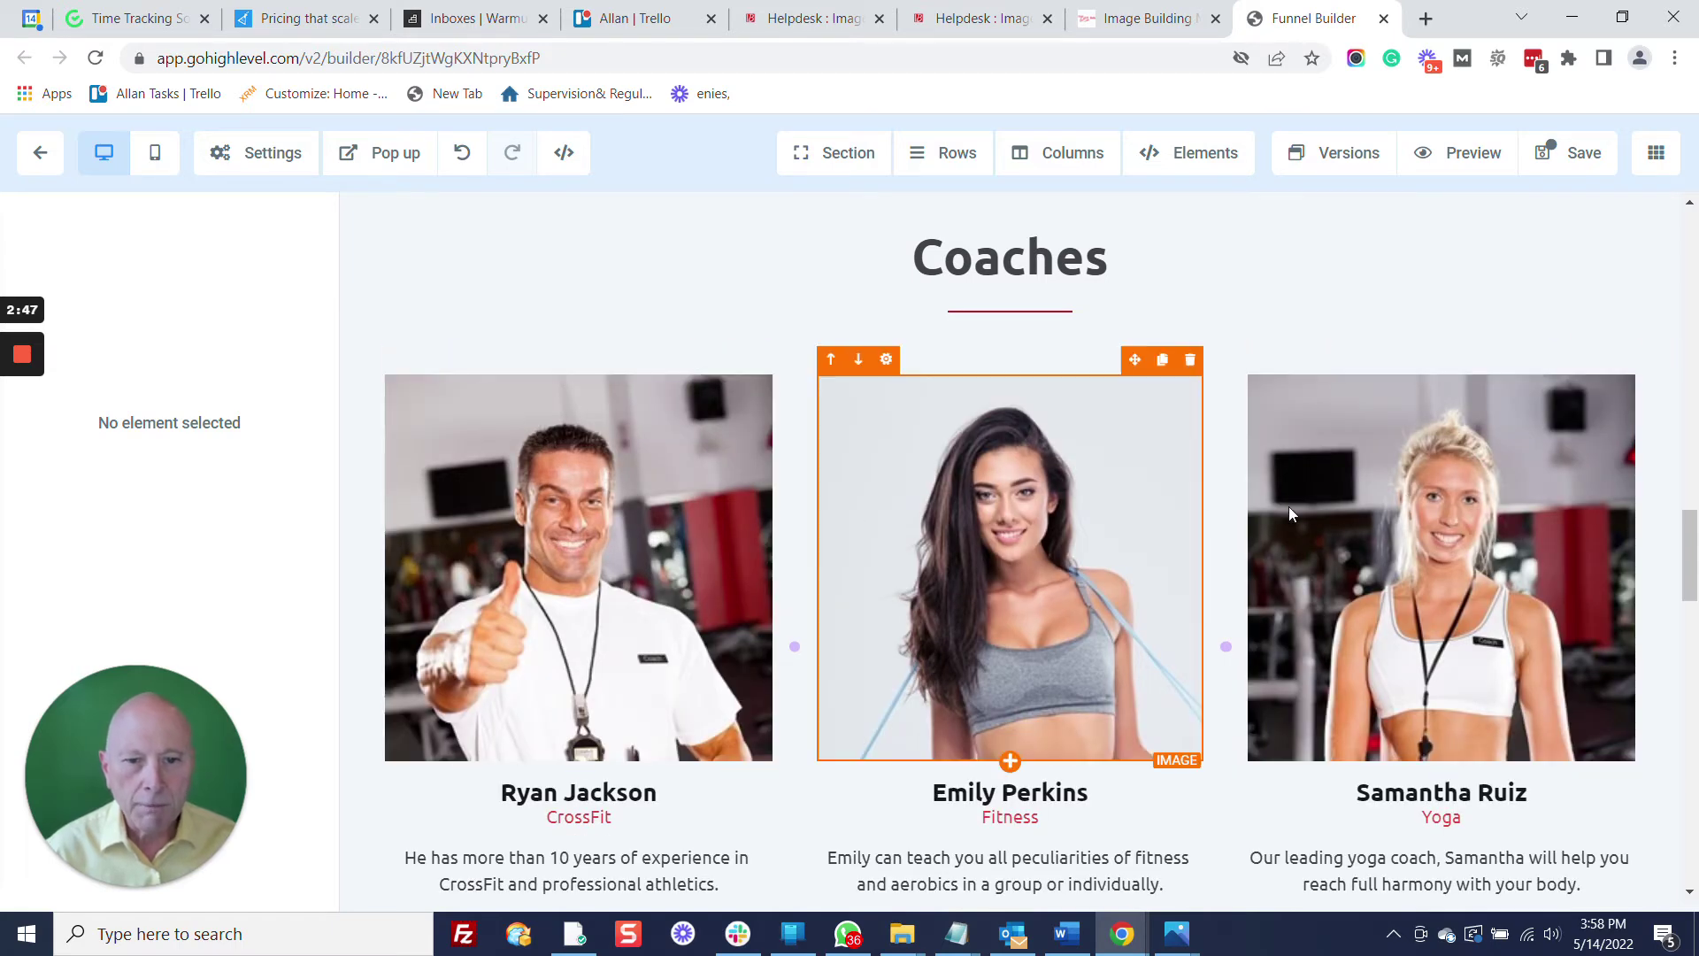
{"action": "scroll", "coordinate": [1202, 521], "scroll_direction": "down", "scroll_amount": 3}
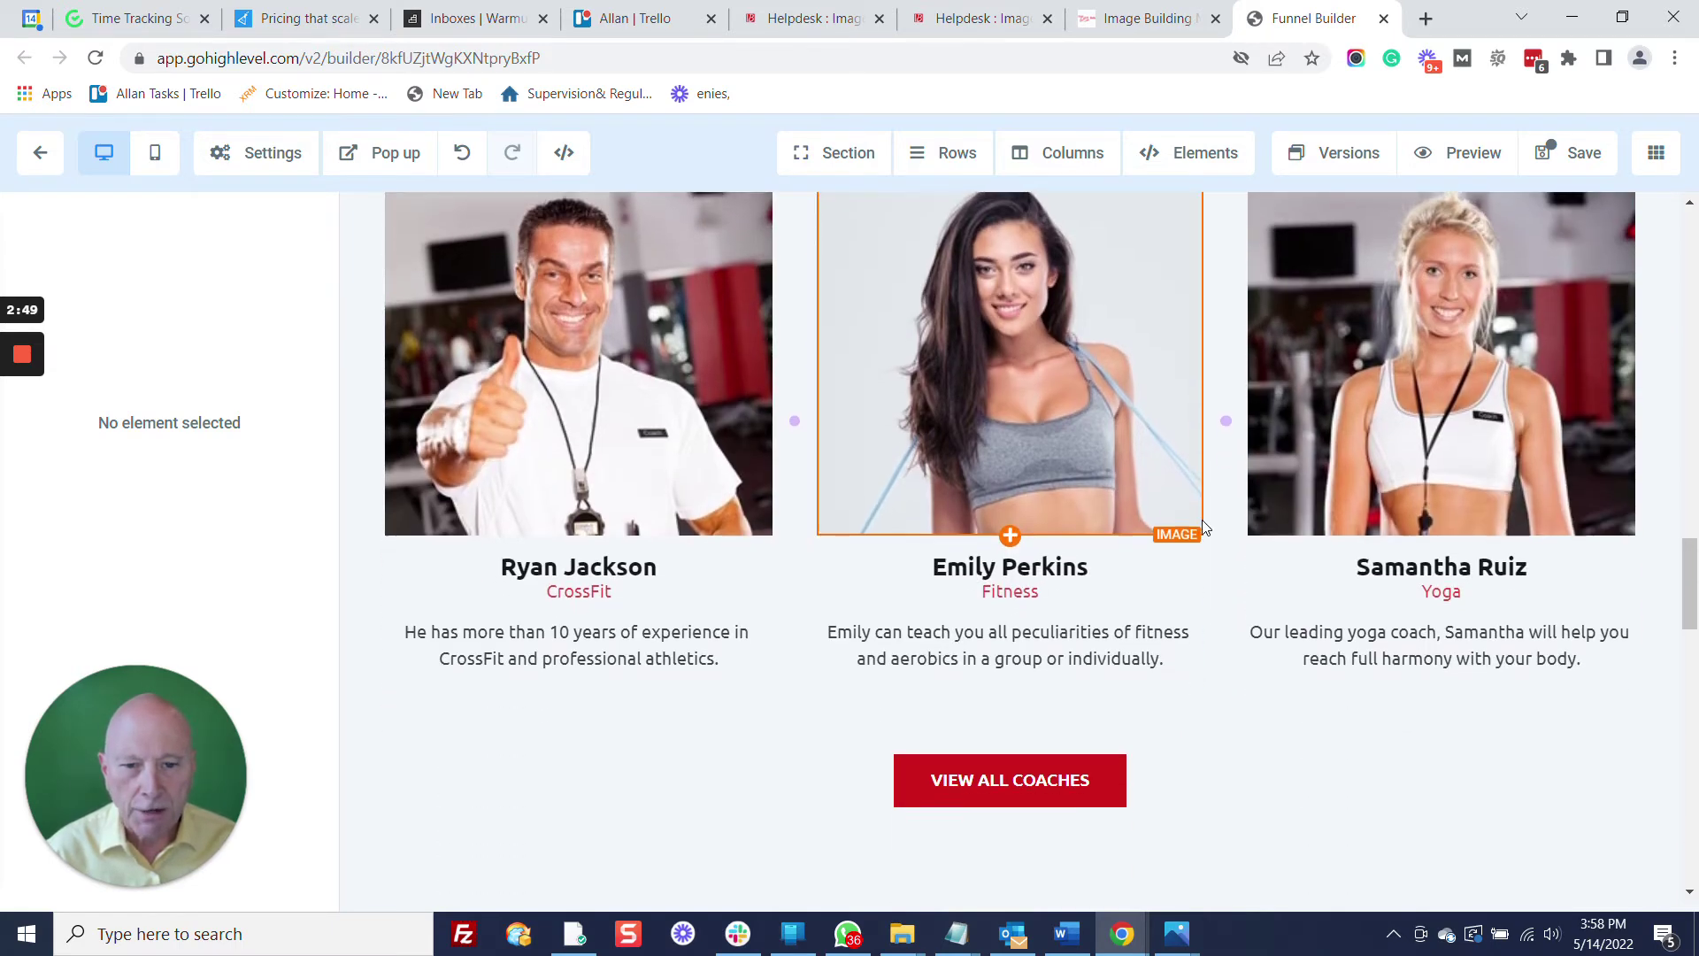
{"action": "scroll", "coordinate": [1202, 519], "scroll_direction": "down", "scroll_amount": 3}
{"action": "scroll", "coordinate": [1202, 519], "scroll_direction": "down", "scroll_amount": 6}
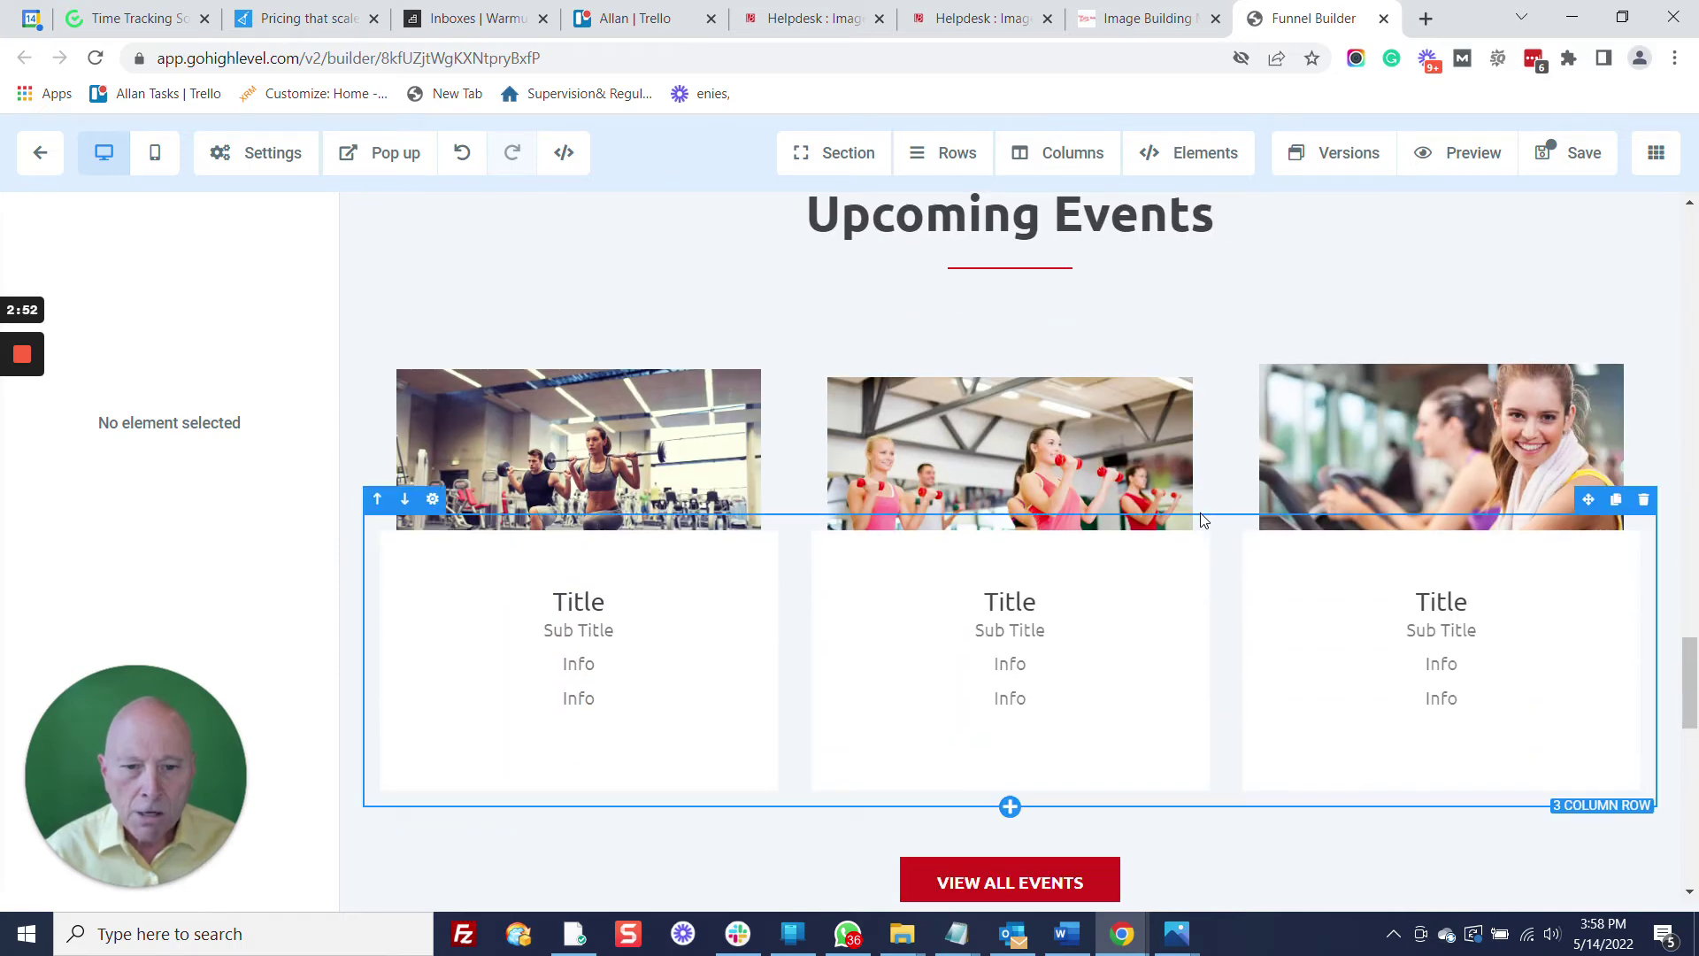
{"action": "scroll", "coordinate": [1208, 495], "scroll_direction": "up", "scroll_amount": 3}
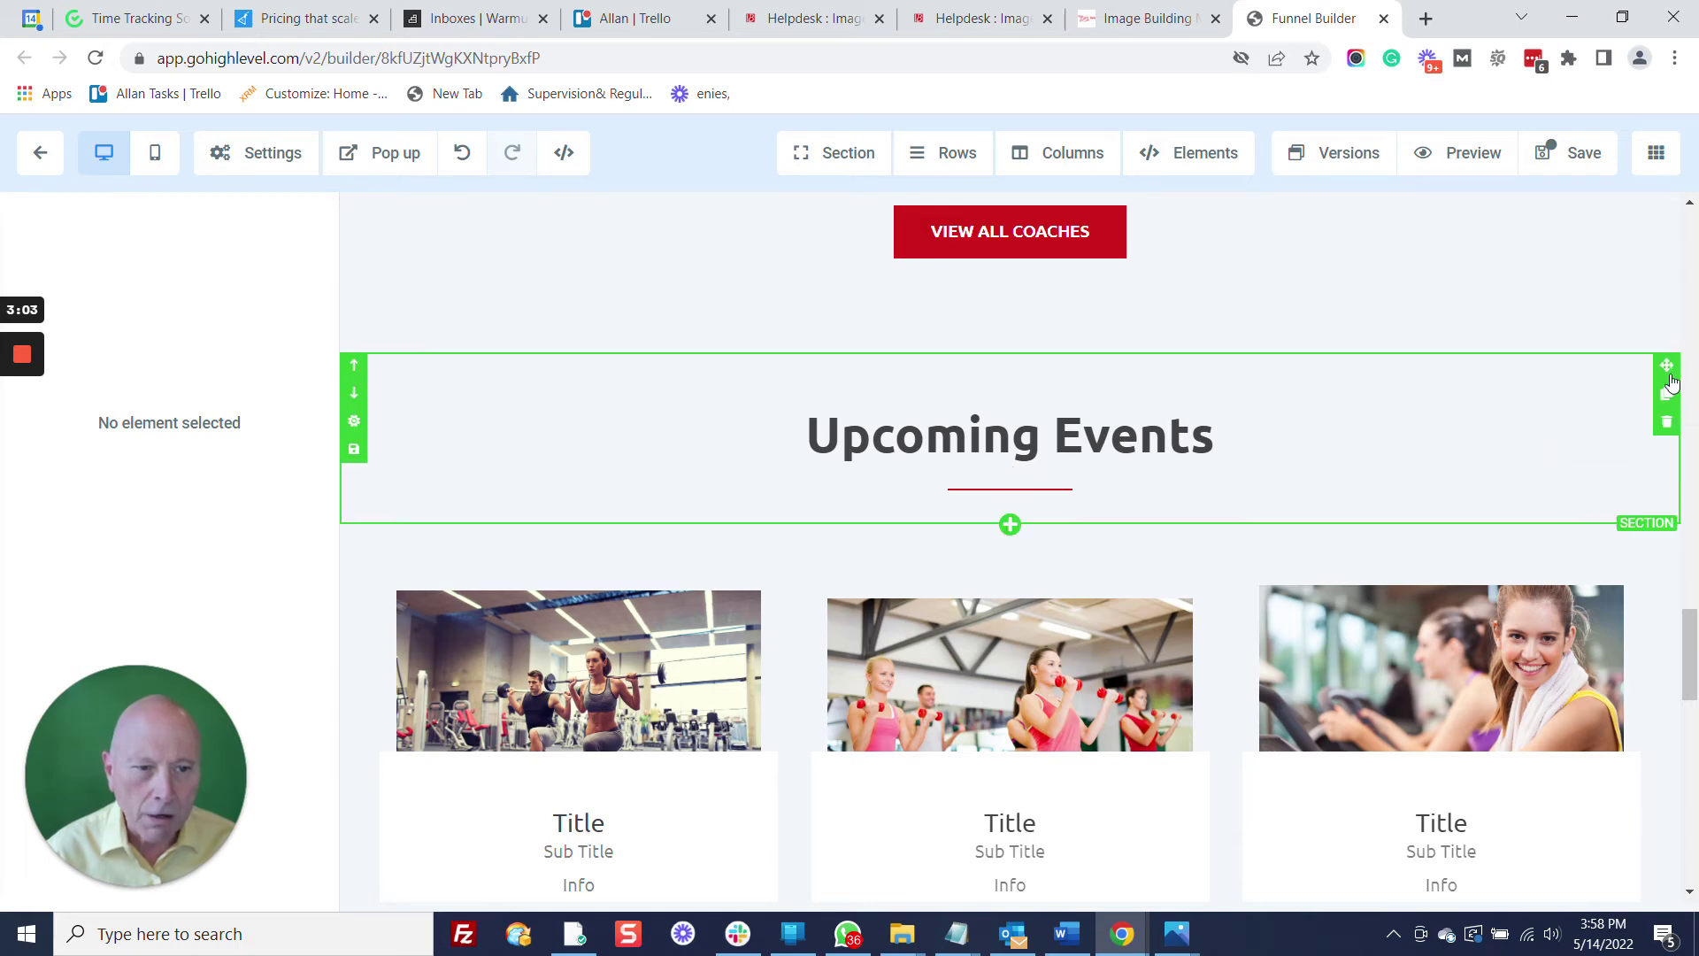
Delete the Upcoming Events heading, the three-card events row, and the VIEW ALL EVENTS section.
{"action": "left_click", "coordinate": [1673, 423]}
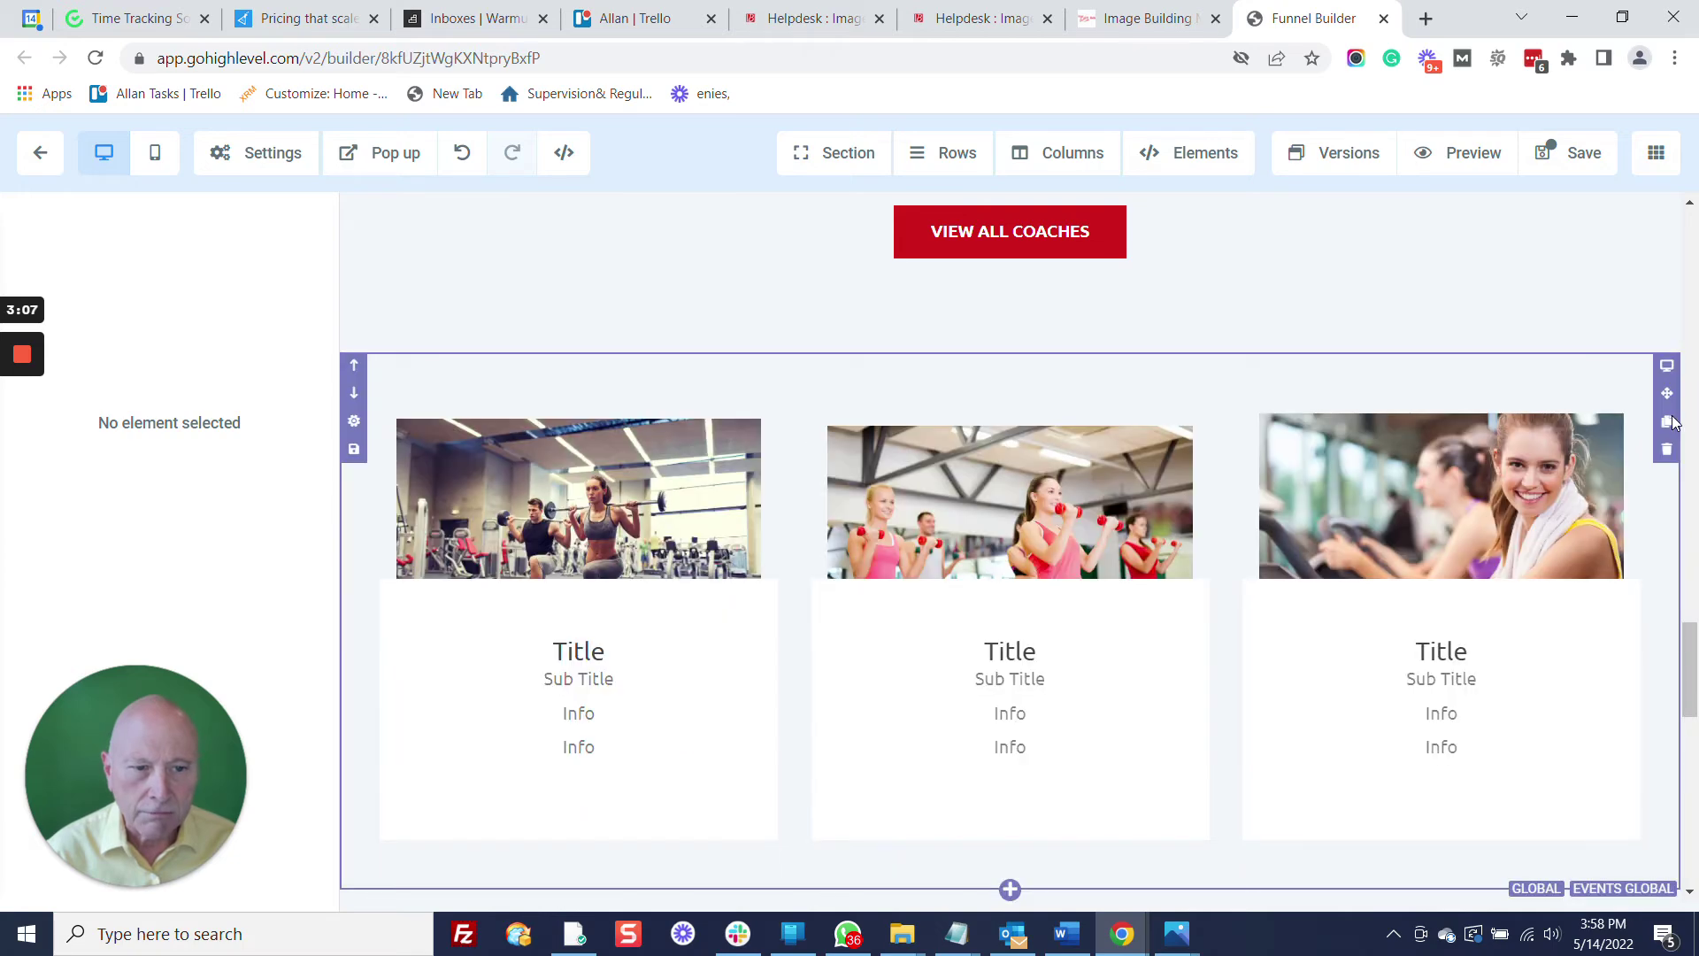
{"action": "left_click", "coordinate": [1668, 449]}
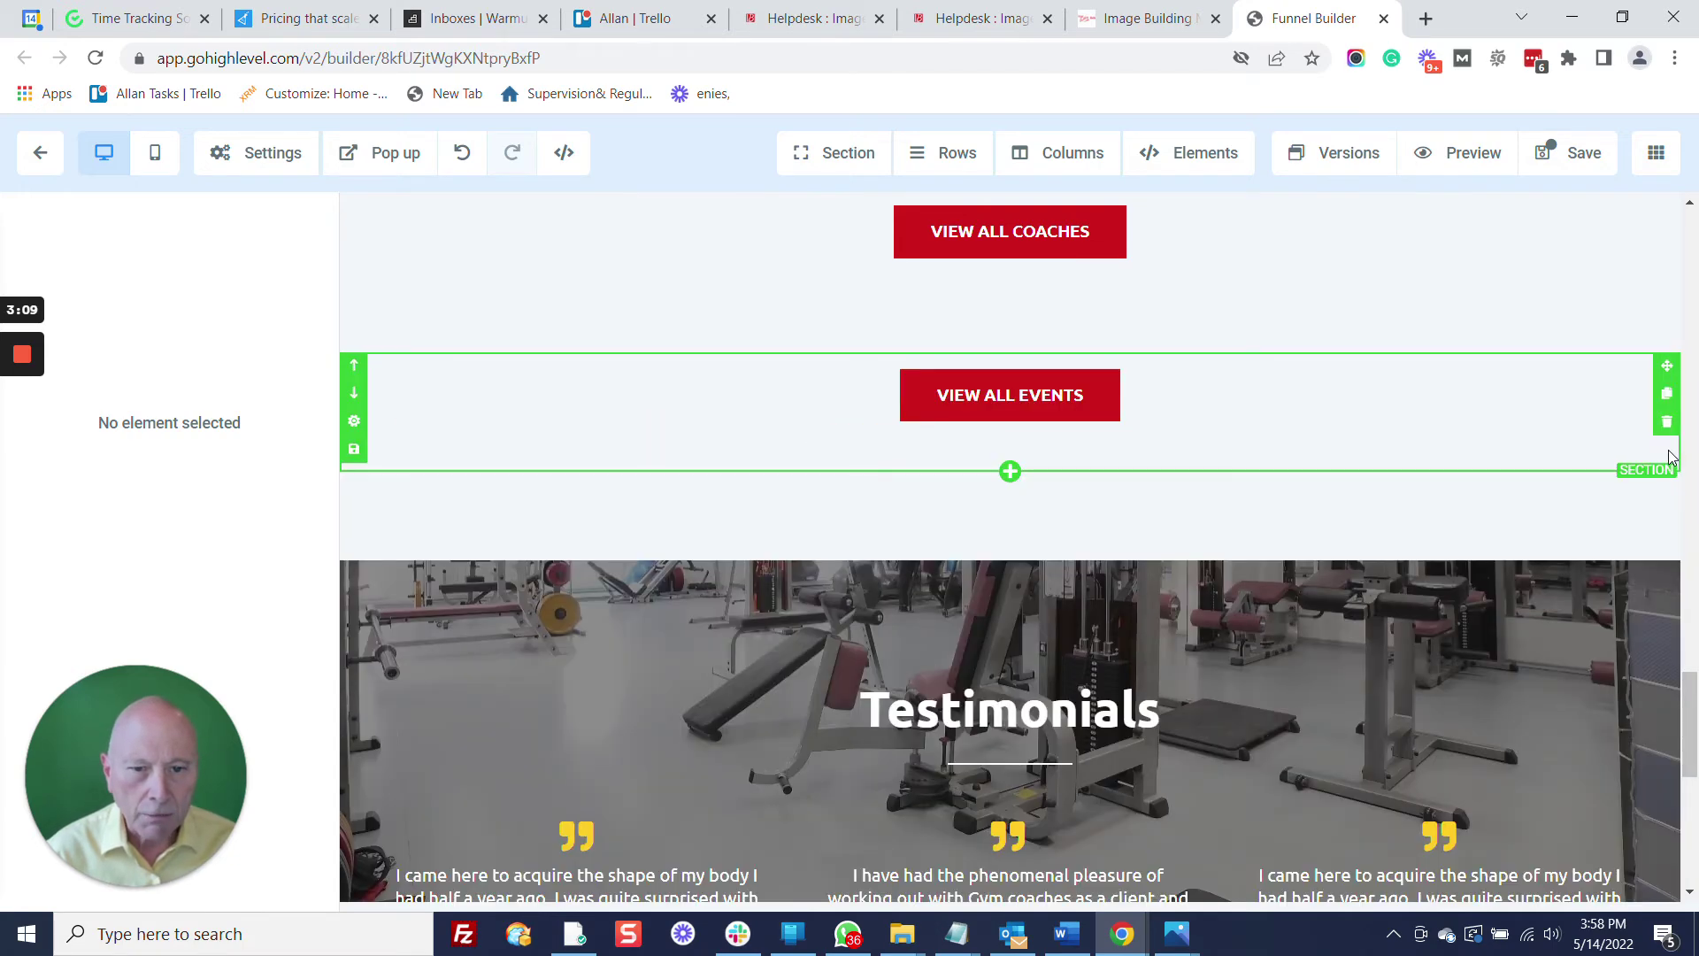
{"action": "left_click", "coordinate": [1668, 423]}
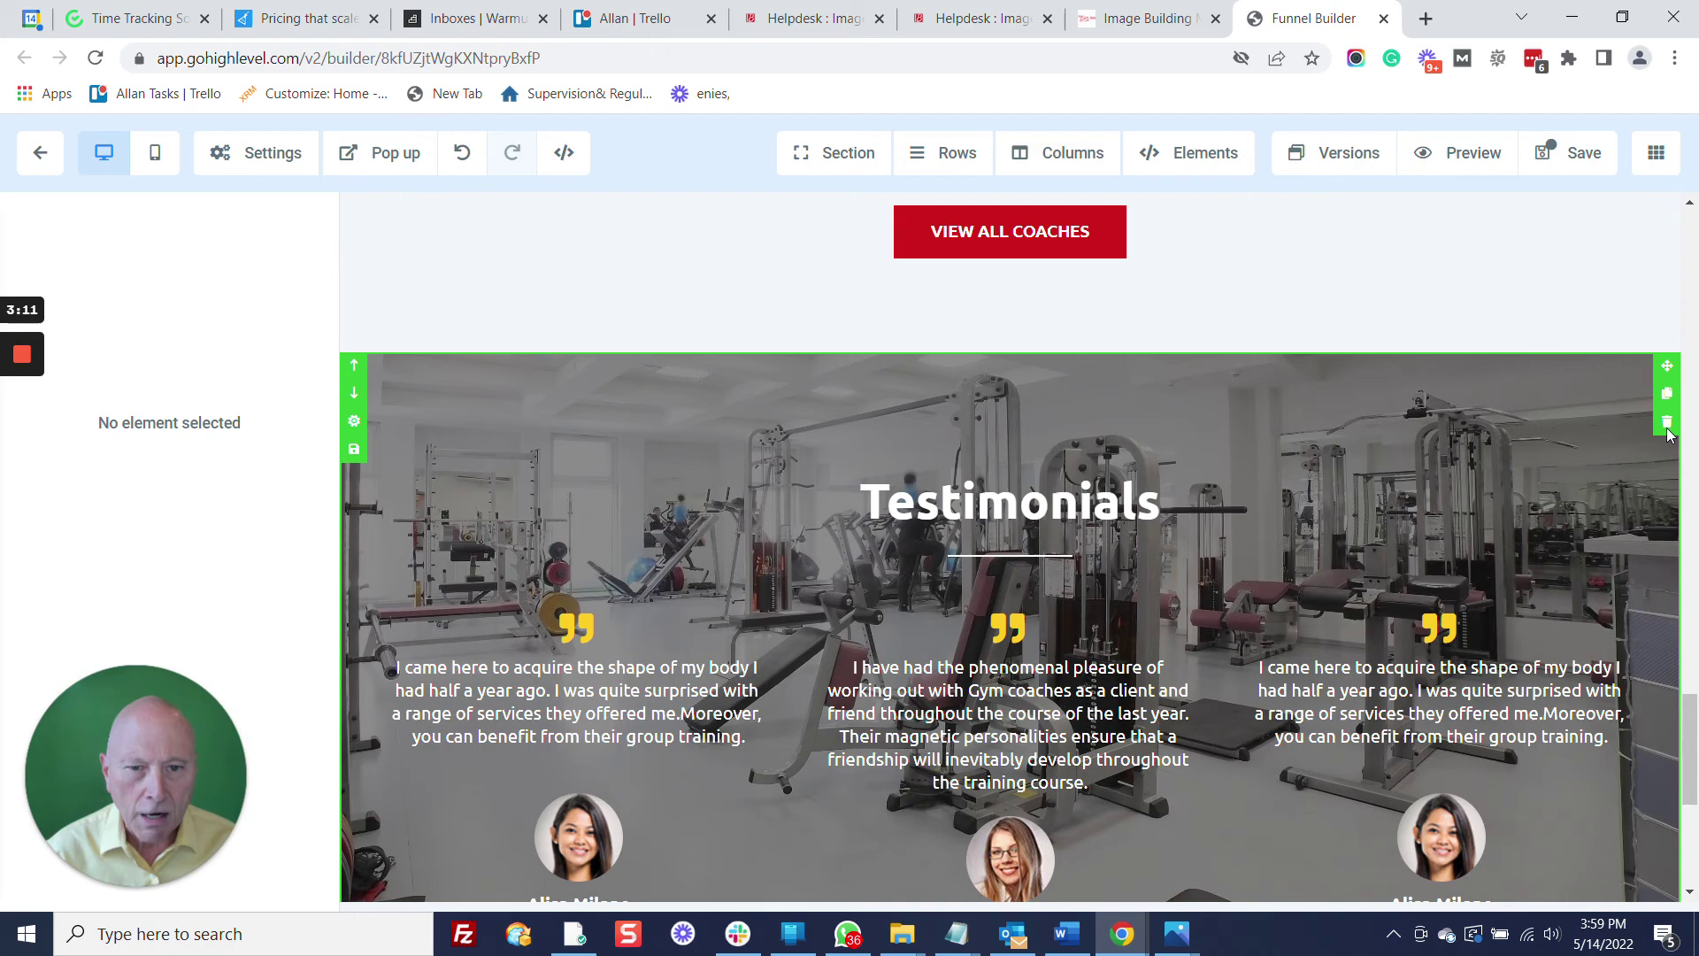
{"action": "scroll", "coordinate": [1529, 523], "scroll_direction": "up", "scroll_amount": 12}
{"action": "scroll", "coordinate": [1513, 557], "scroll_direction": "down", "scroll_amount": 8}
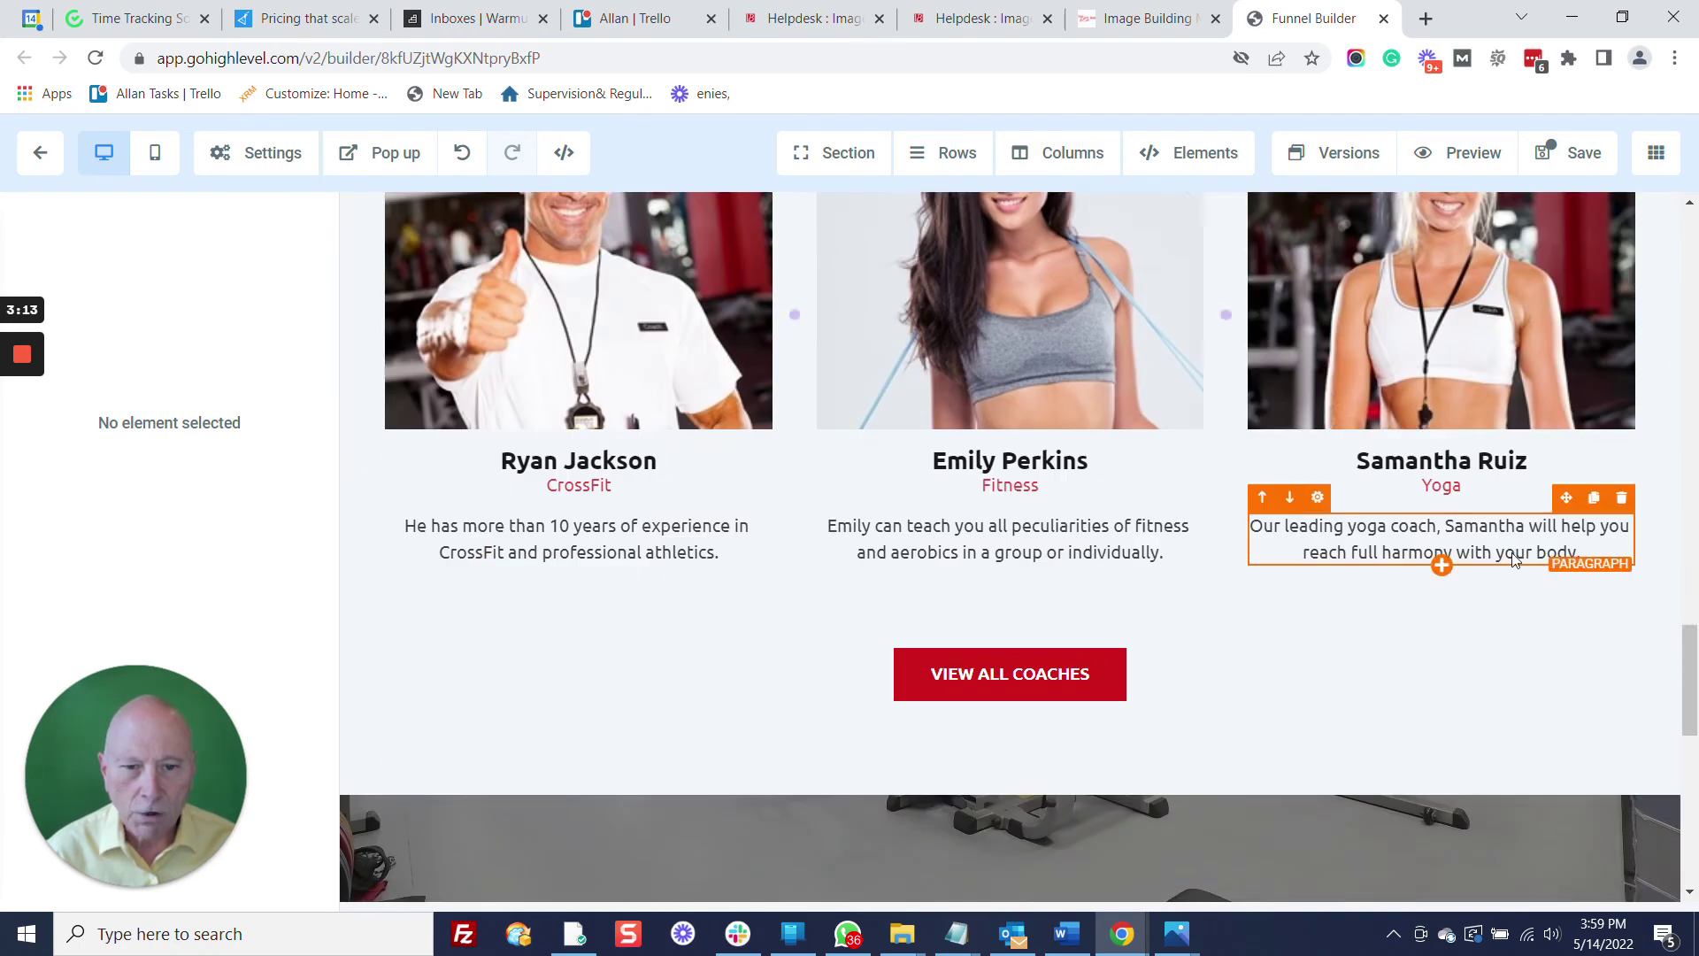
{"action": "scroll", "coordinate": [1514, 558], "scroll_direction": "up", "scroll_amount": 10}
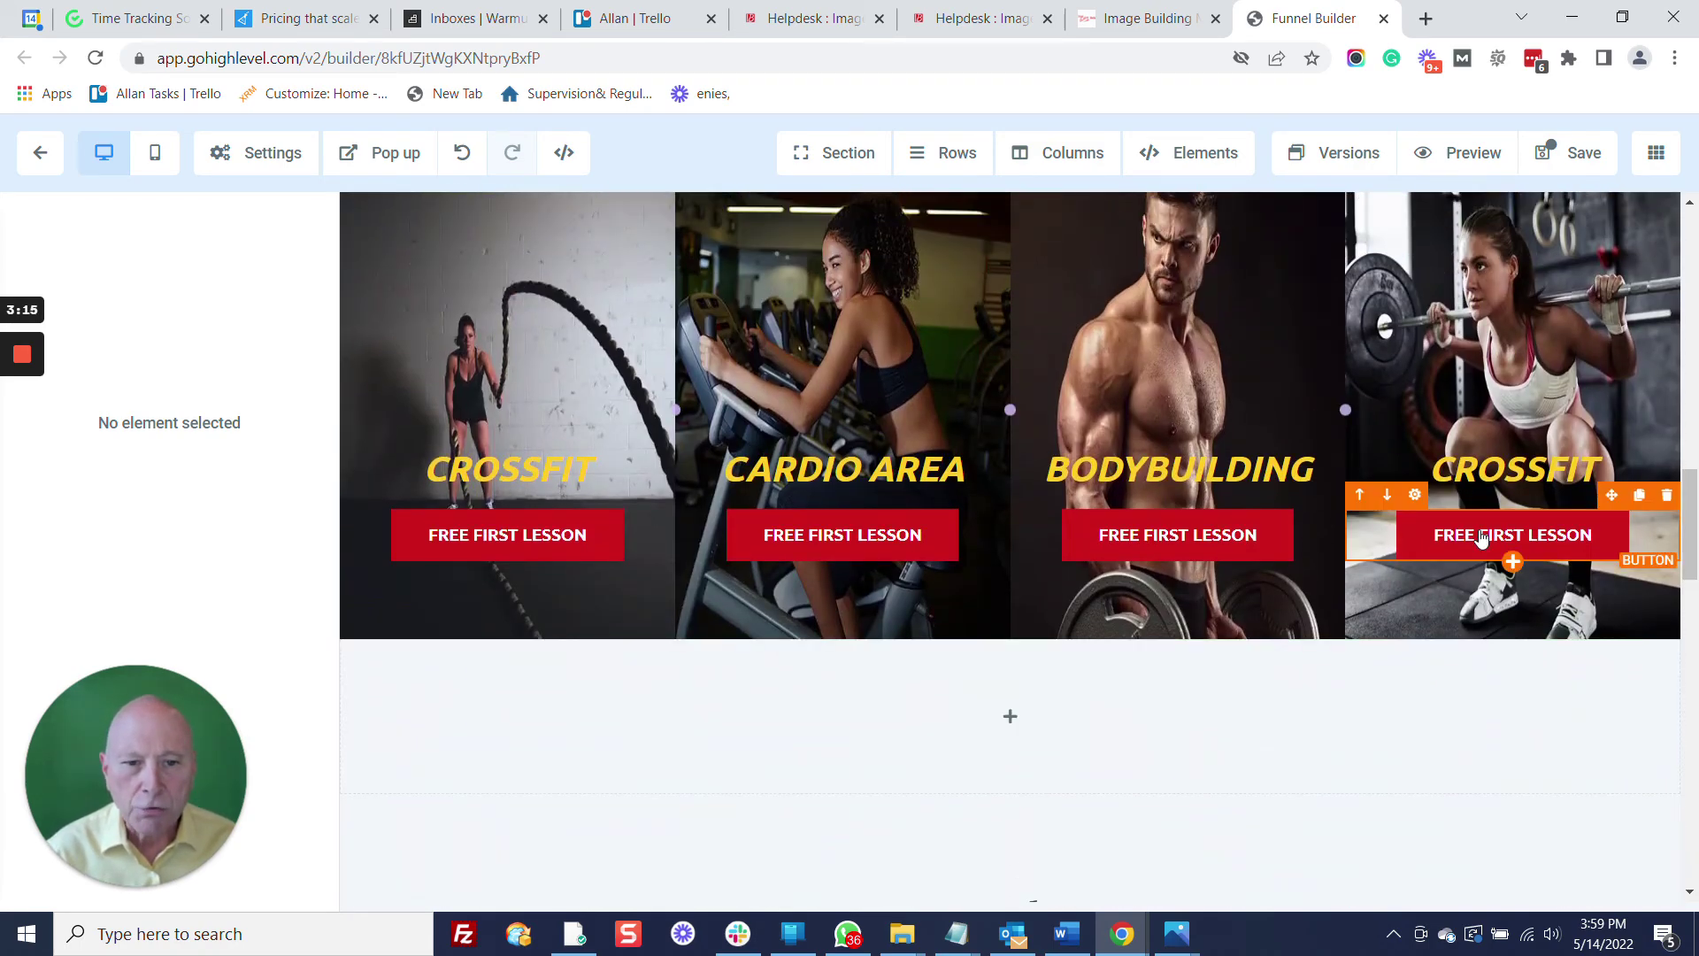
{"action": "scroll", "coordinate": [1482, 537], "scroll_direction": "up", "scroll_amount": 15}
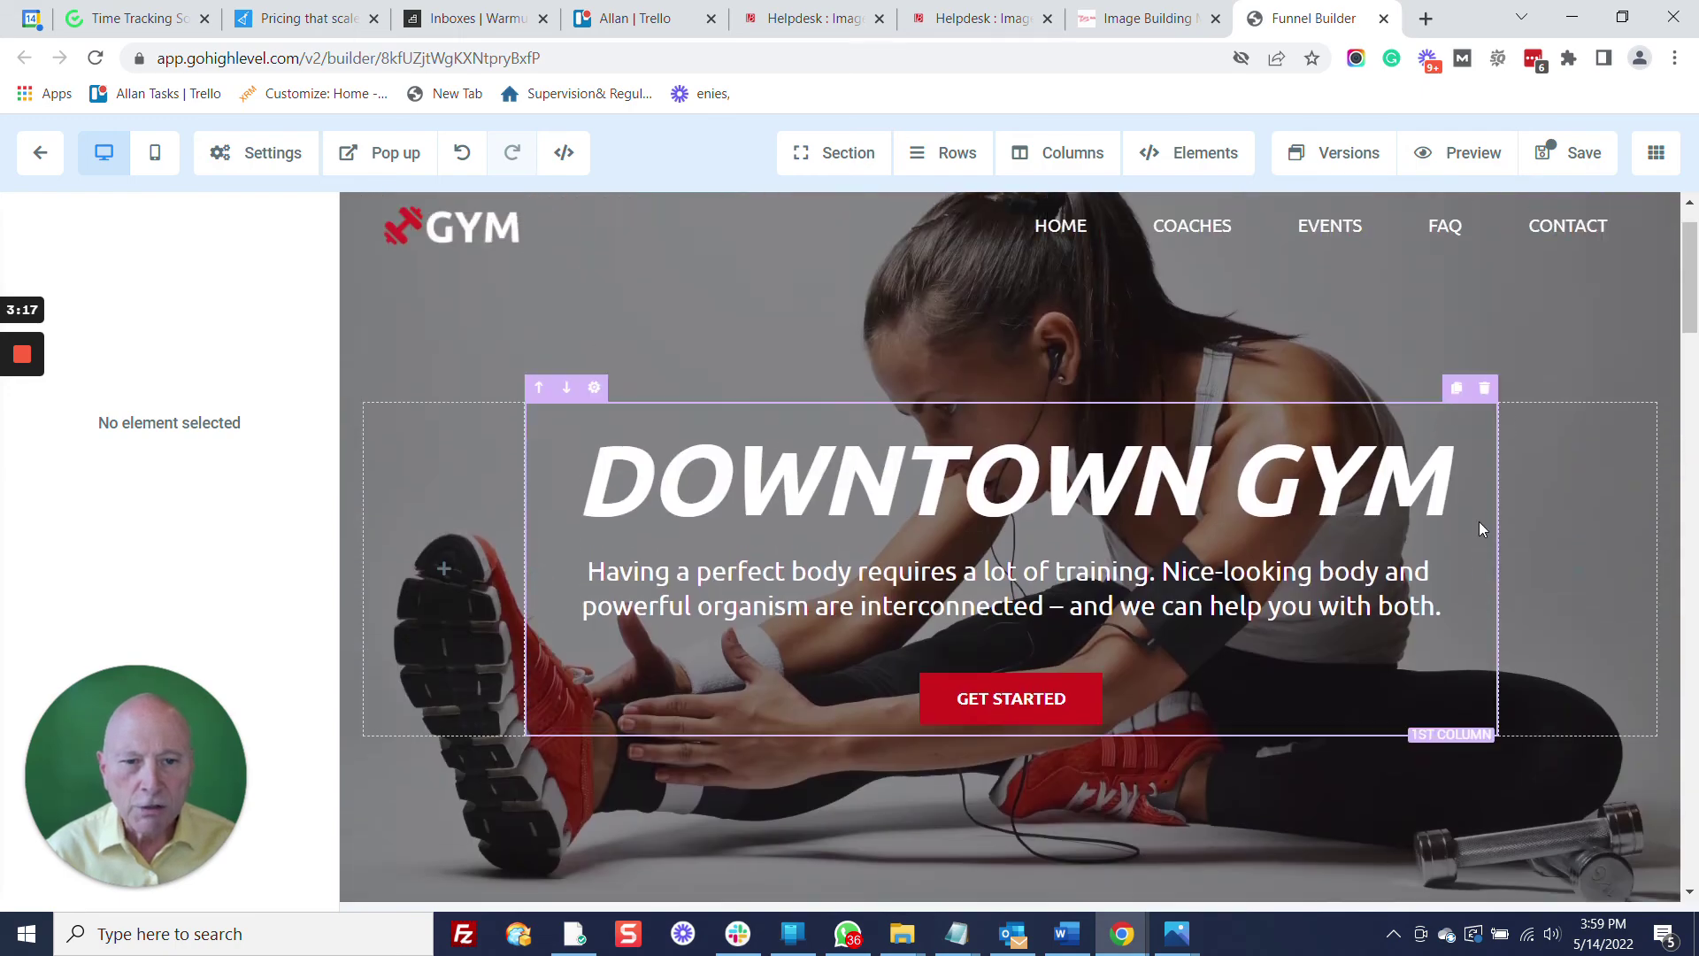
Open Navigation Menu Settings for the header menu with Home, Coaches, Events, FAQ, Contact.
{"action": "scroll", "coordinate": [1479, 528], "scroll_direction": "up", "scroll_amount": 1}
{"action": "scroll", "coordinate": [1479, 529], "scroll_direction": "down", "scroll_amount": 7}
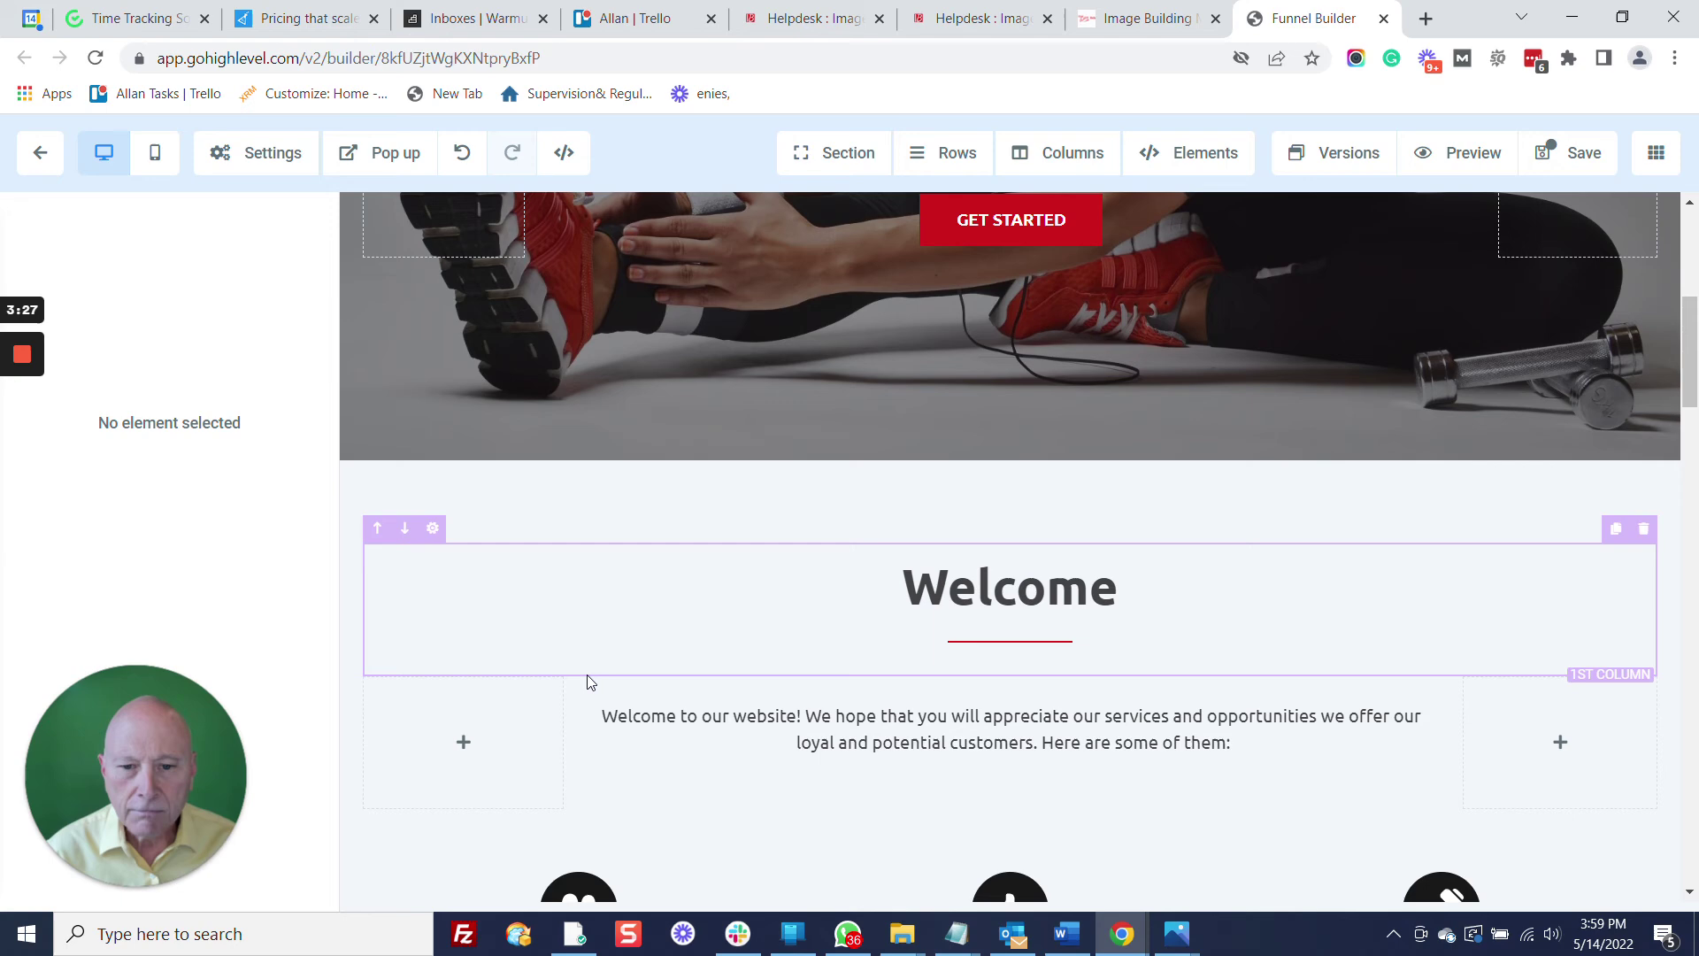
{"action": "scroll", "coordinate": [708, 686], "scroll_direction": "down", "scroll_amount": 3}
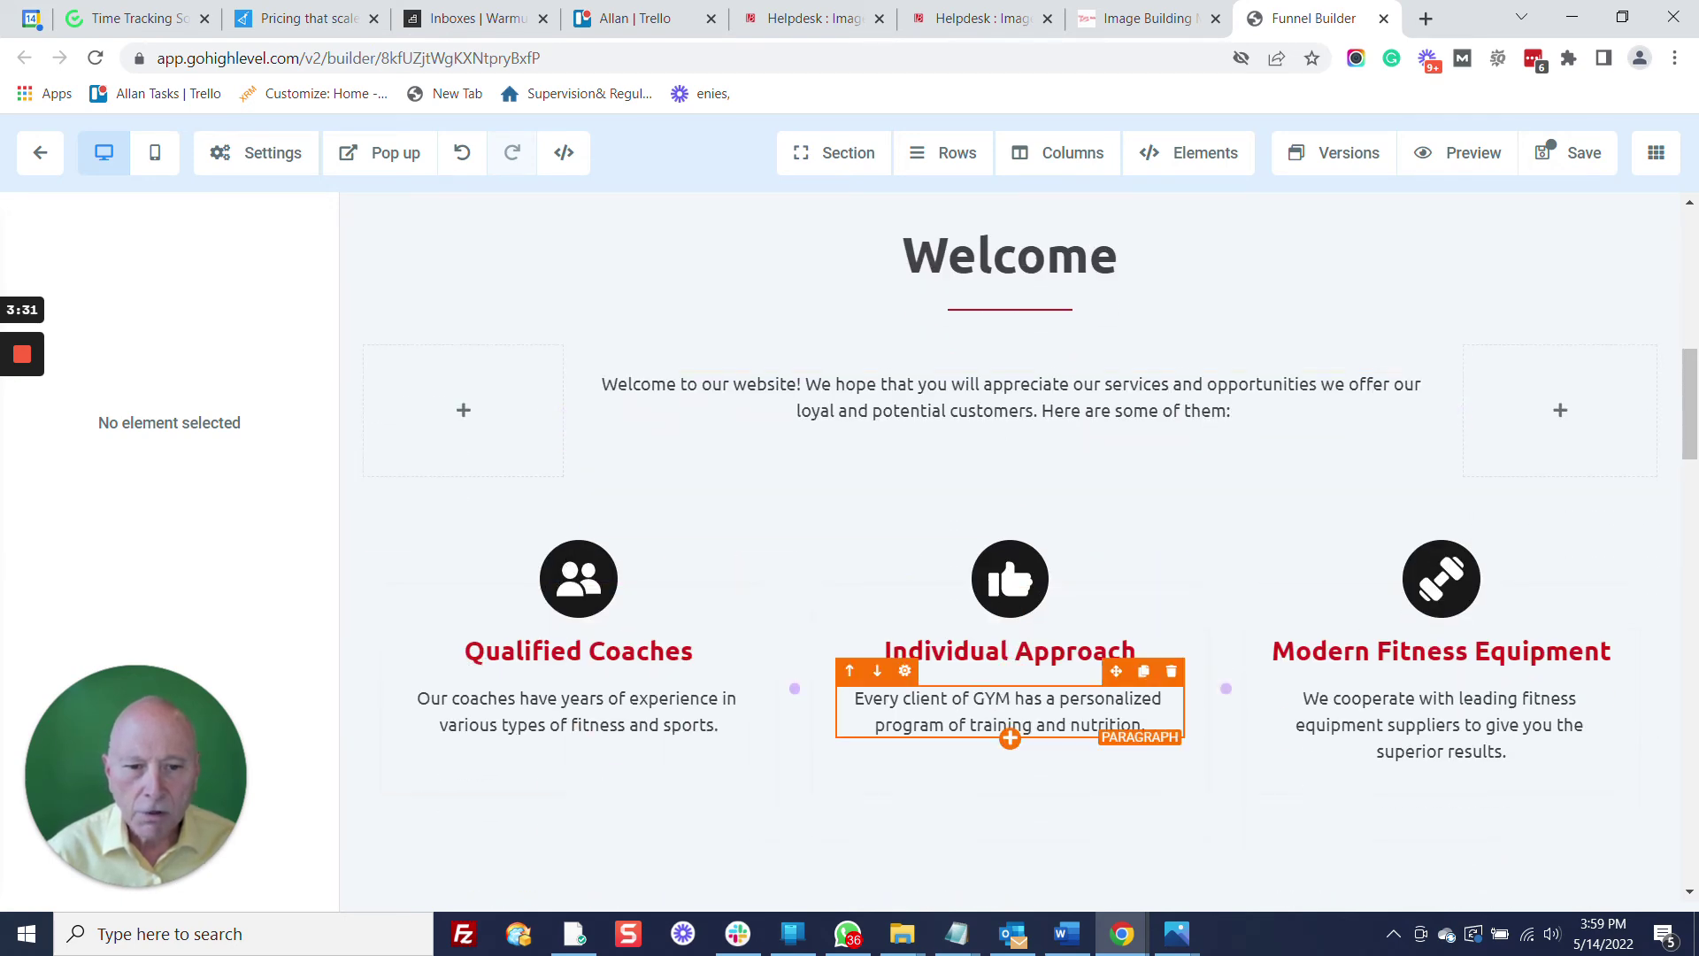
{"action": "scroll", "coordinate": [1556, 520], "scroll_direction": "up", "scroll_amount": 6}
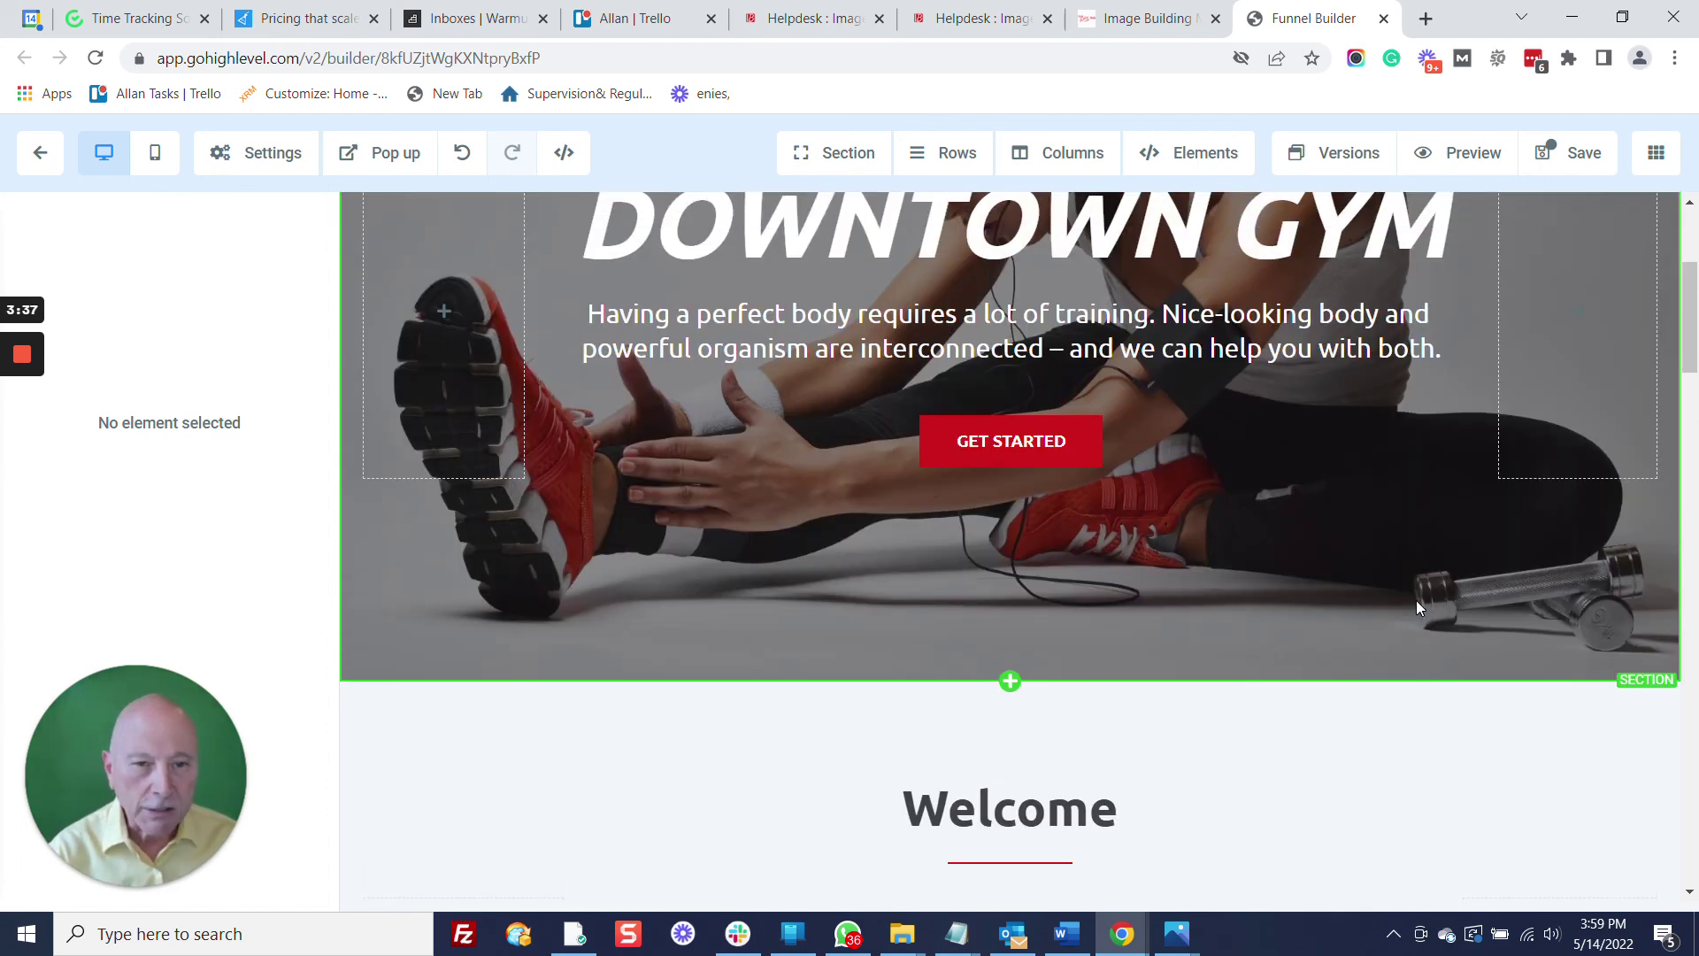
{"action": "scroll", "coordinate": [1416, 600], "scroll_direction": "up", "scroll_amount": 3}
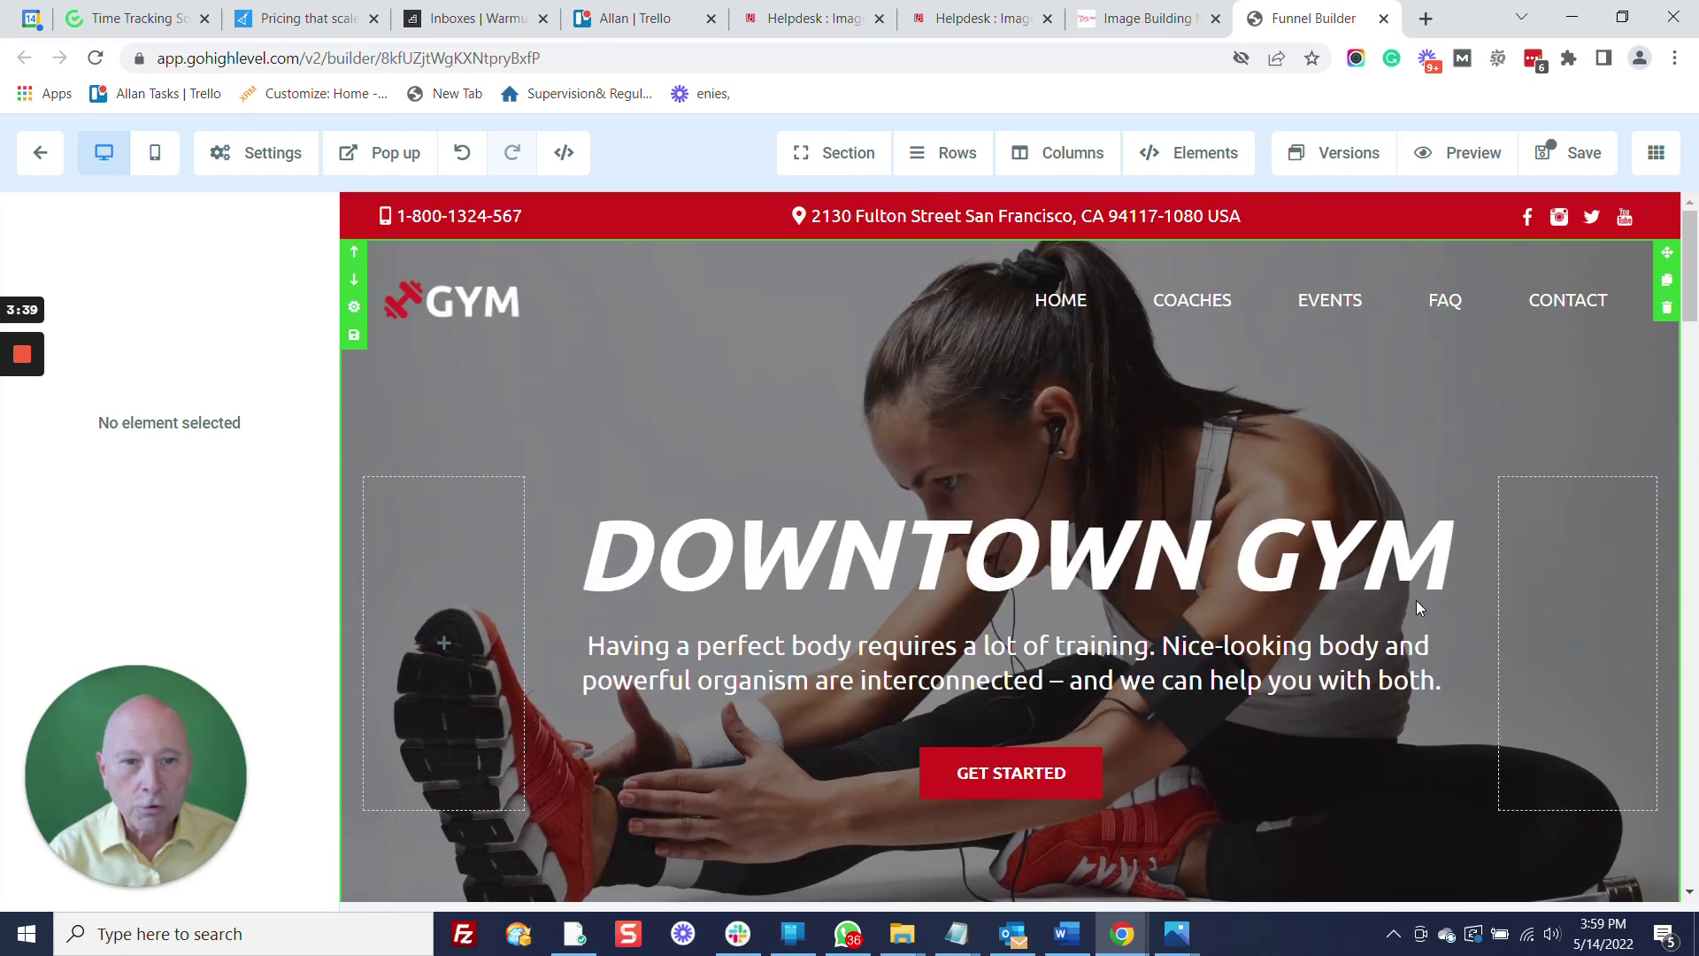
{"action": "left_click", "coordinate": [991, 303]}
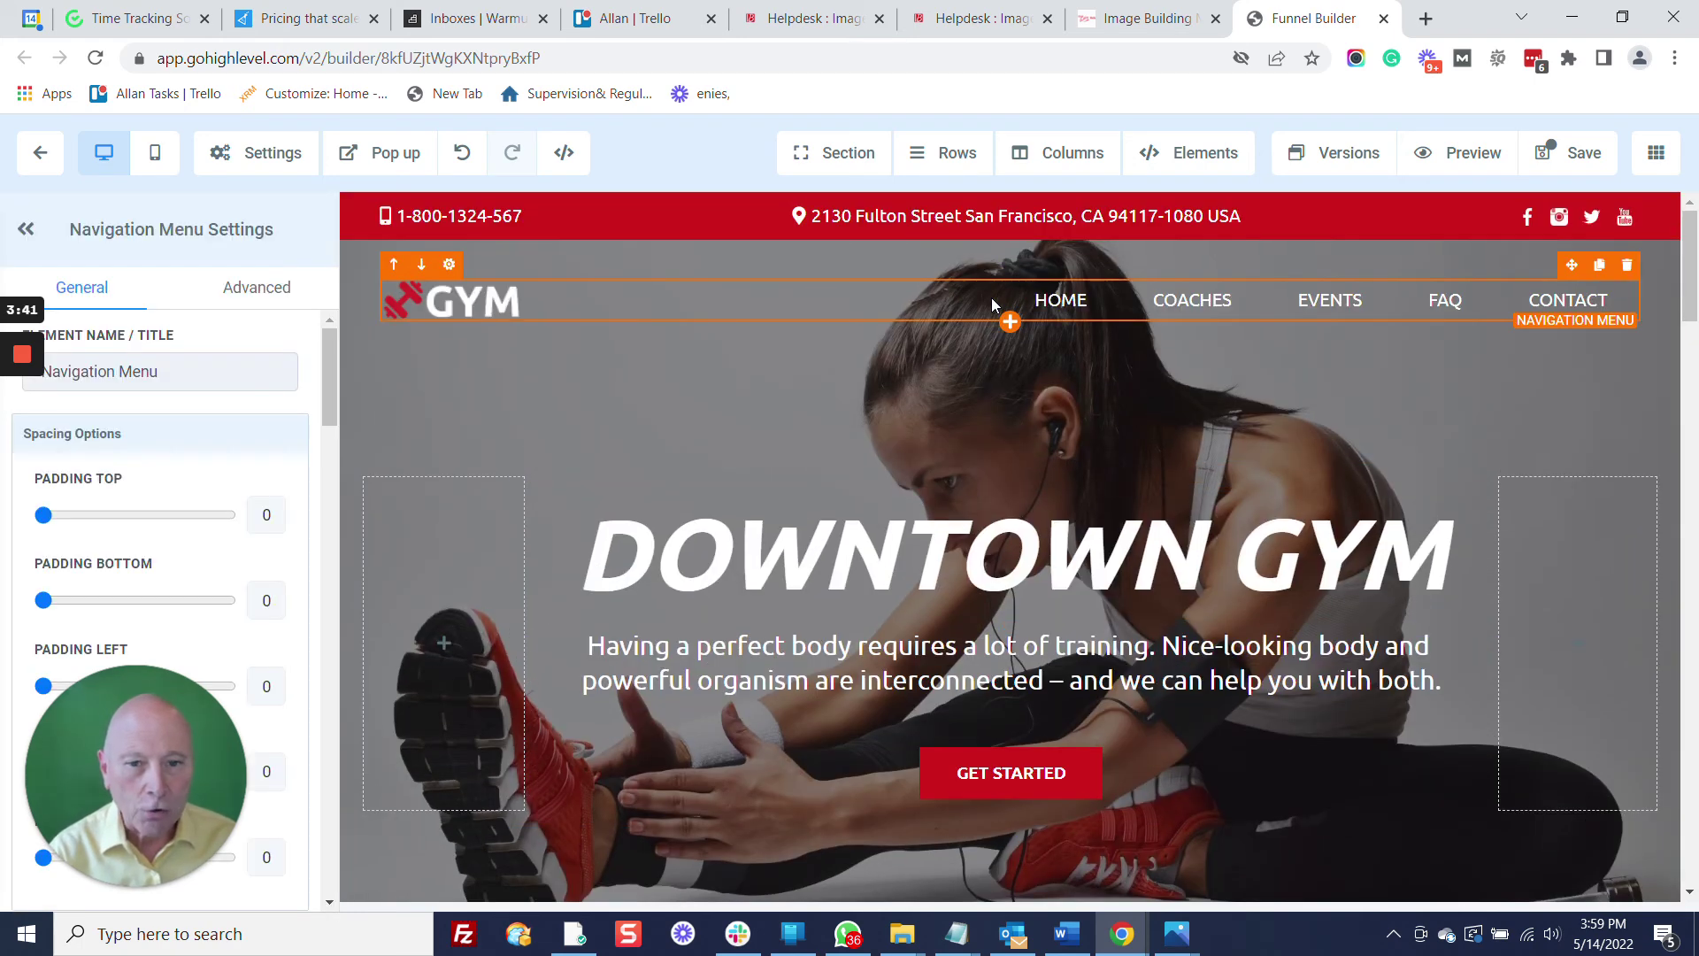